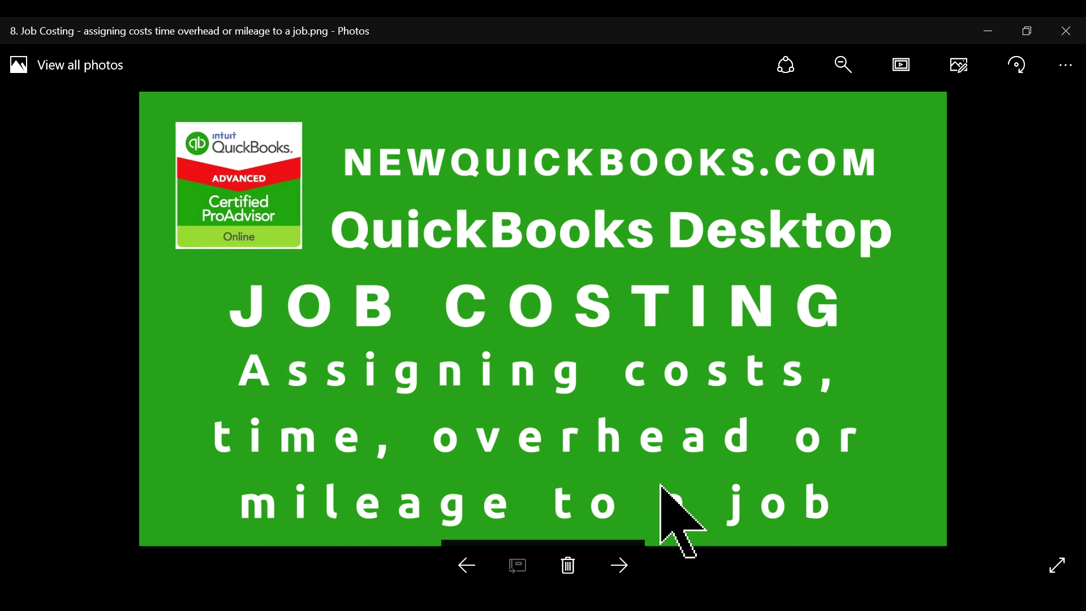
# Advance to the slide outlining the part 8 discussion on assigning costs, time, overhead or mileage to a job
pyautogui.click(620, 565)
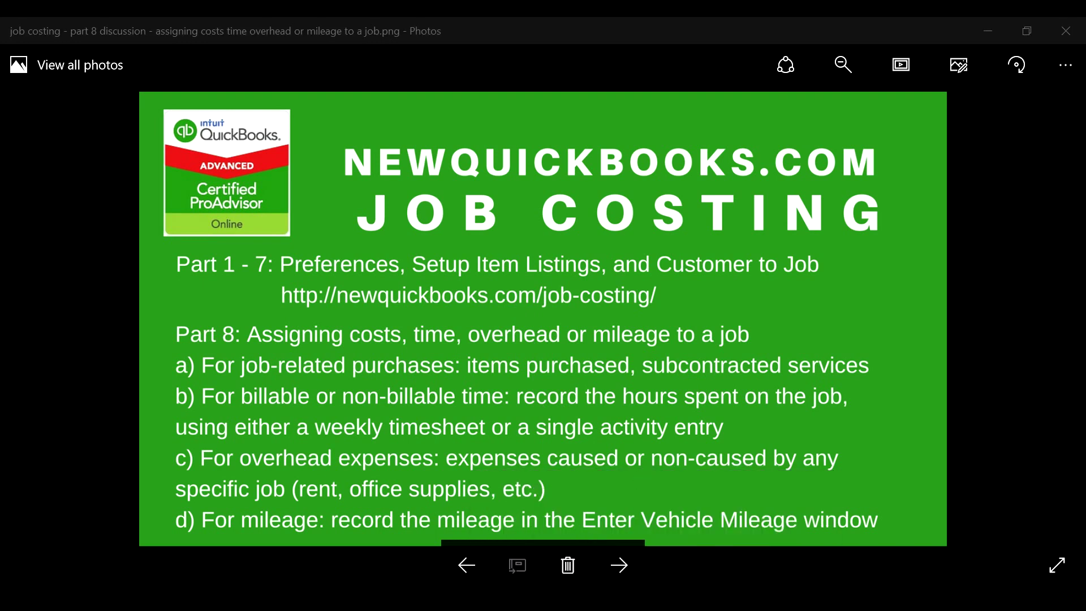
# Switch to Chrome and review the Job Costing page's introduction and its step-by-step list of QuickBooks job costing video tutorials
pyautogui.click(784, 541)
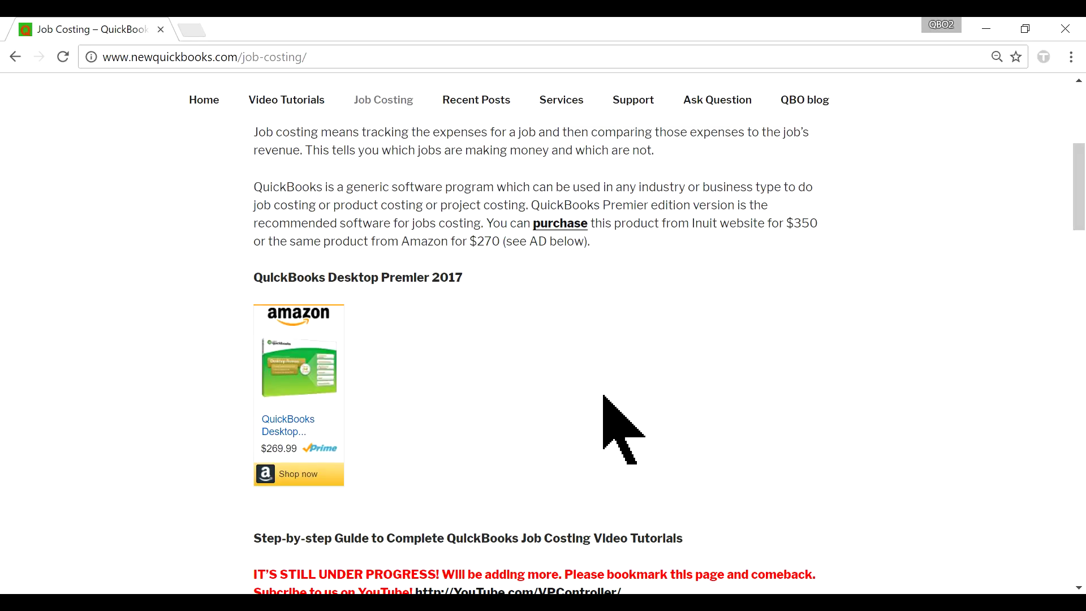
pyautogui.scroll(3, 578, 317)
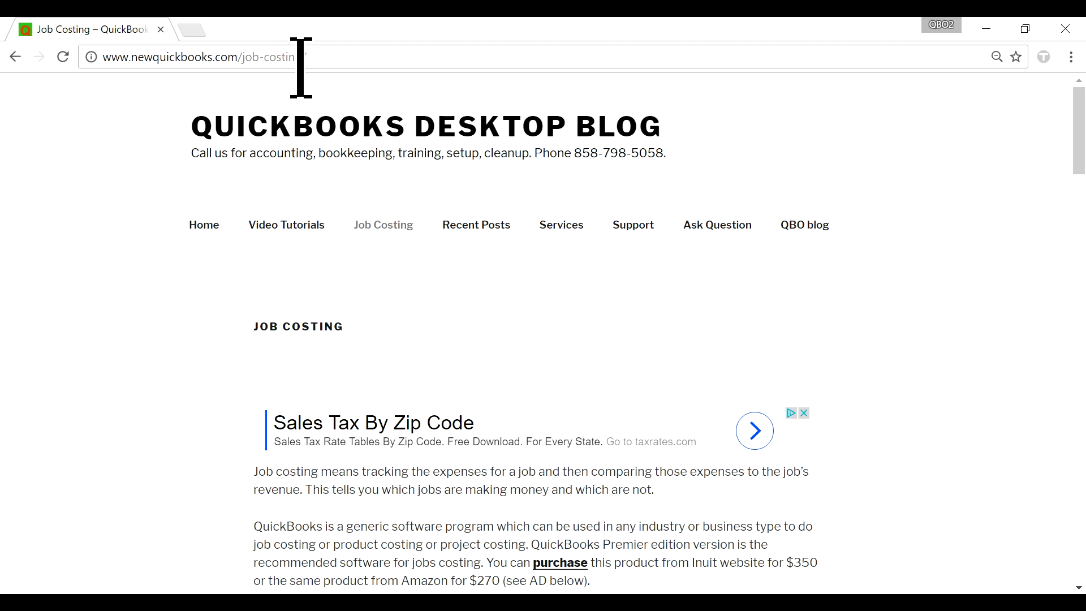
pyautogui.scroll(-1, 631, 300)
pyautogui.scroll(-10, 631, 300)
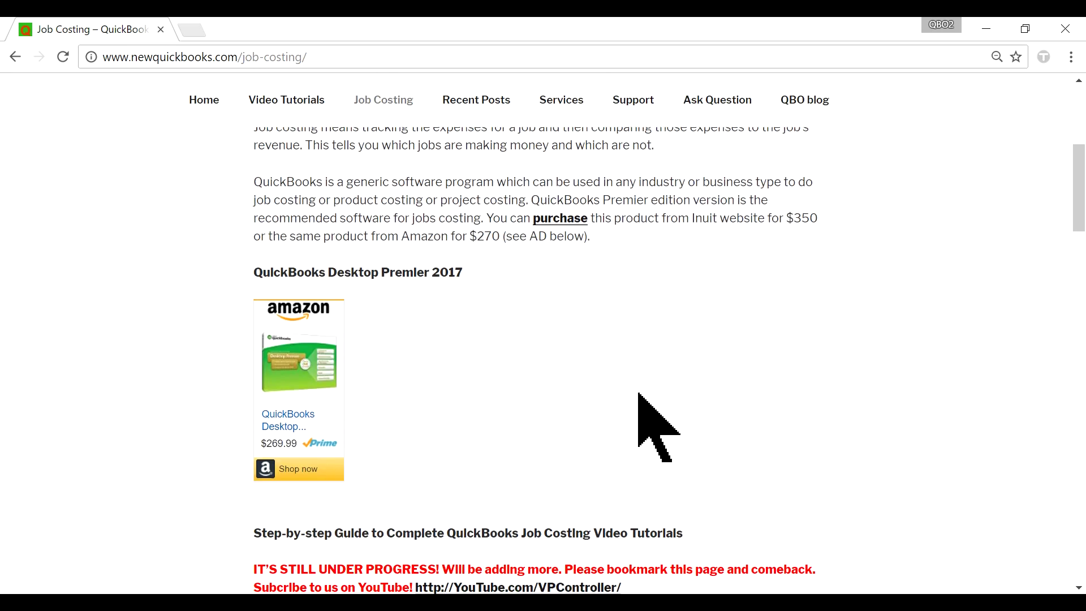
pyautogui.scroll(-6, 633, 392)
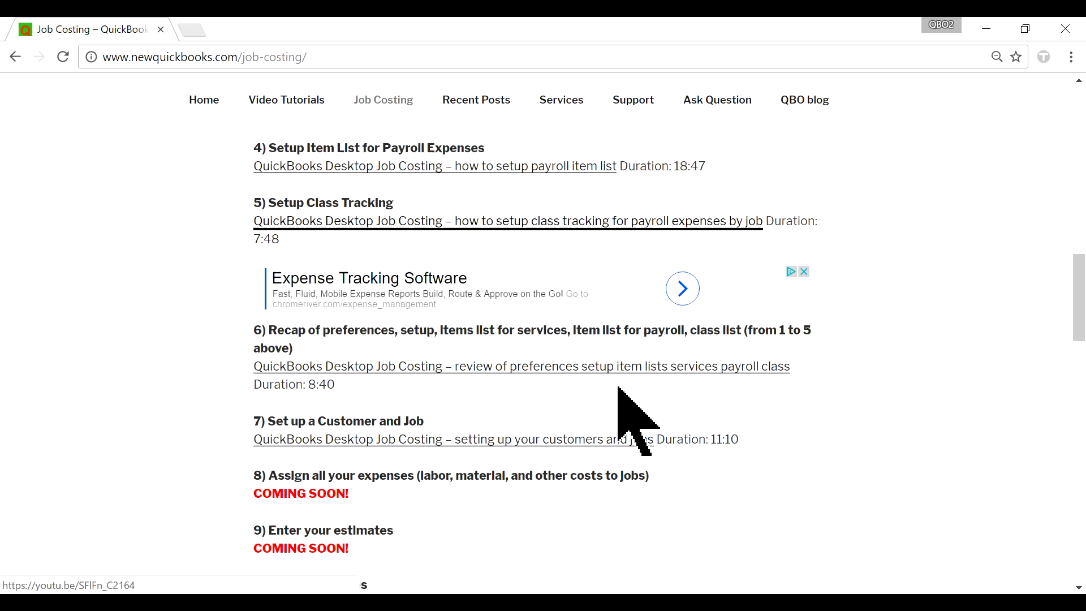
pyautogui.scroll(4, 634, 421)
pyautogui.scroll(2, 634, 416)
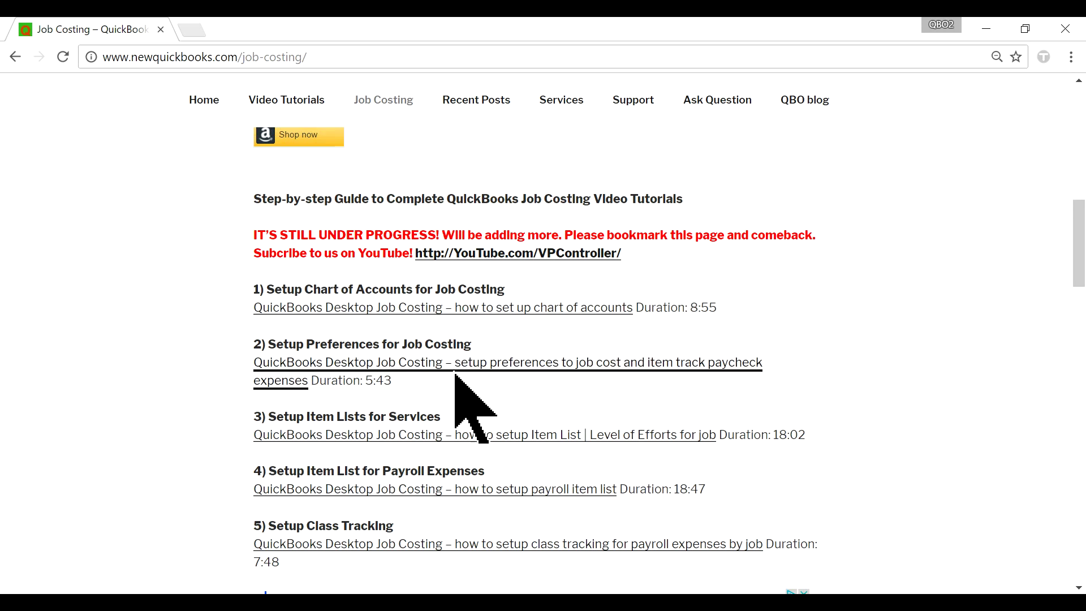
pyautogui.scroll(-4, 460, 390)
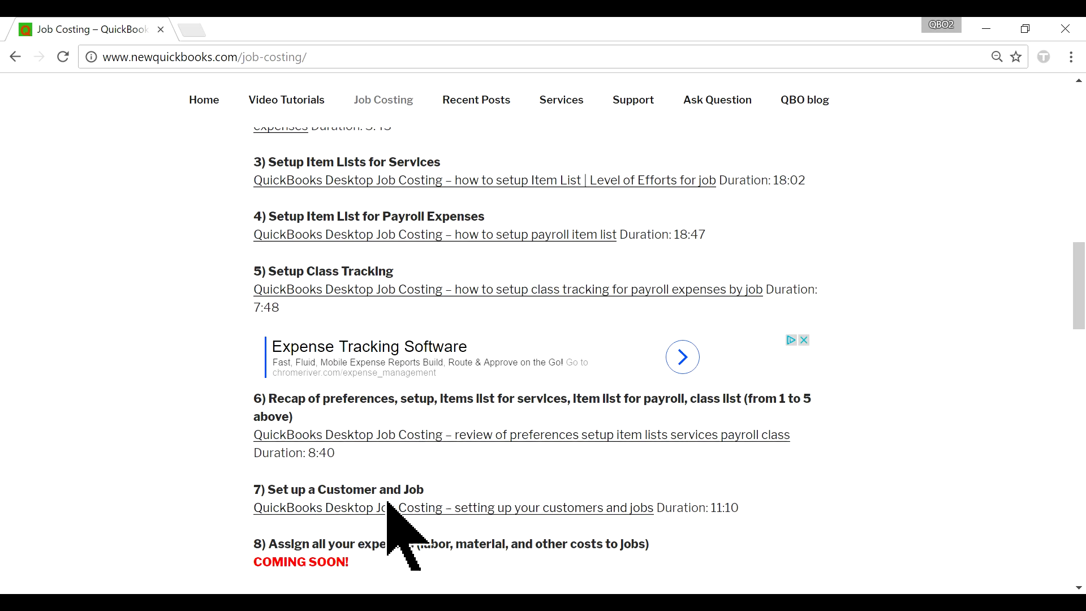
pyautogui.scroll(-3, 840, 487)
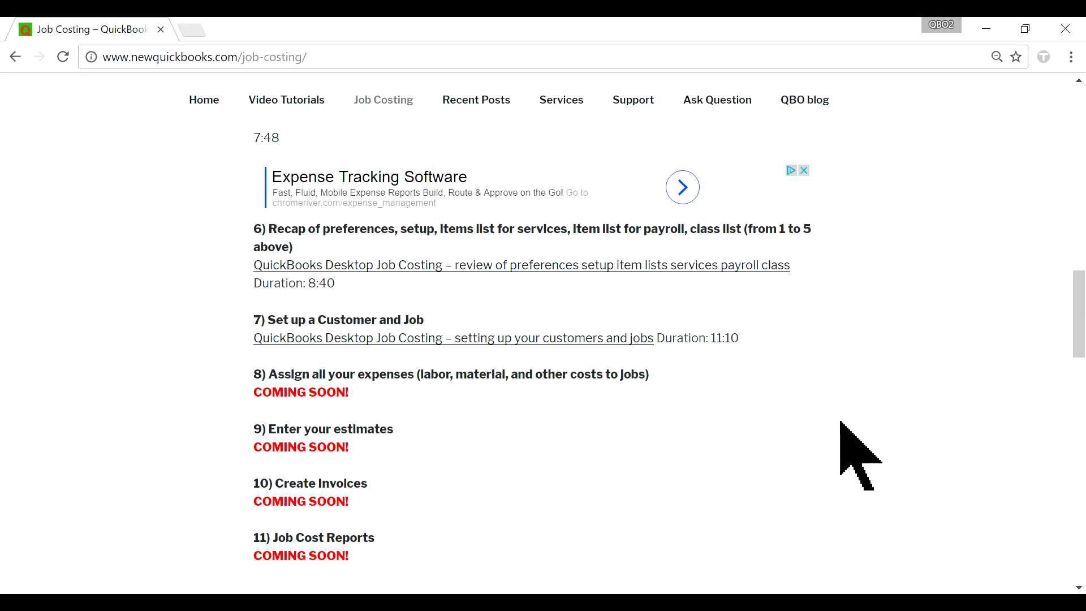
pyautogui.scroll(6, 842, 424)
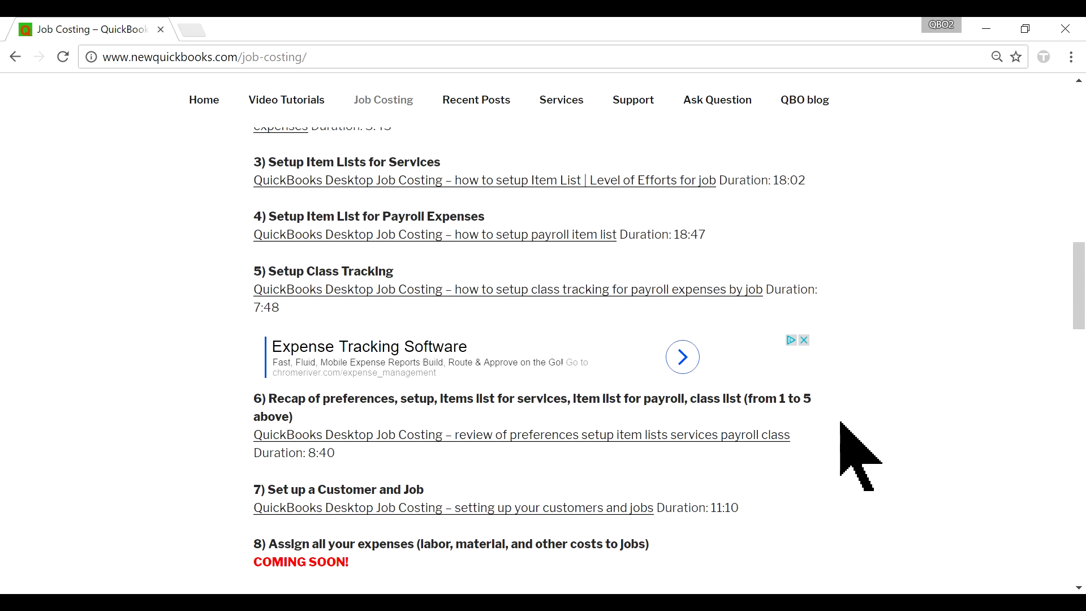
pyautogui.scroll(7, 842, 423)
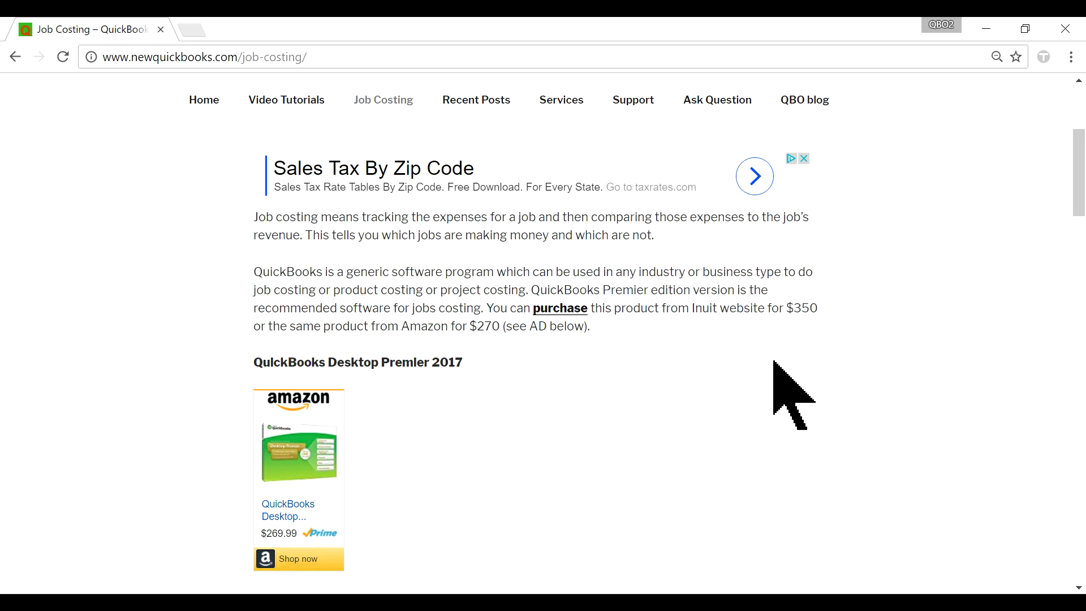
pyautogui.scroll(-5, 774, 373)
pyautogui.scroll(-3, 774, 368)
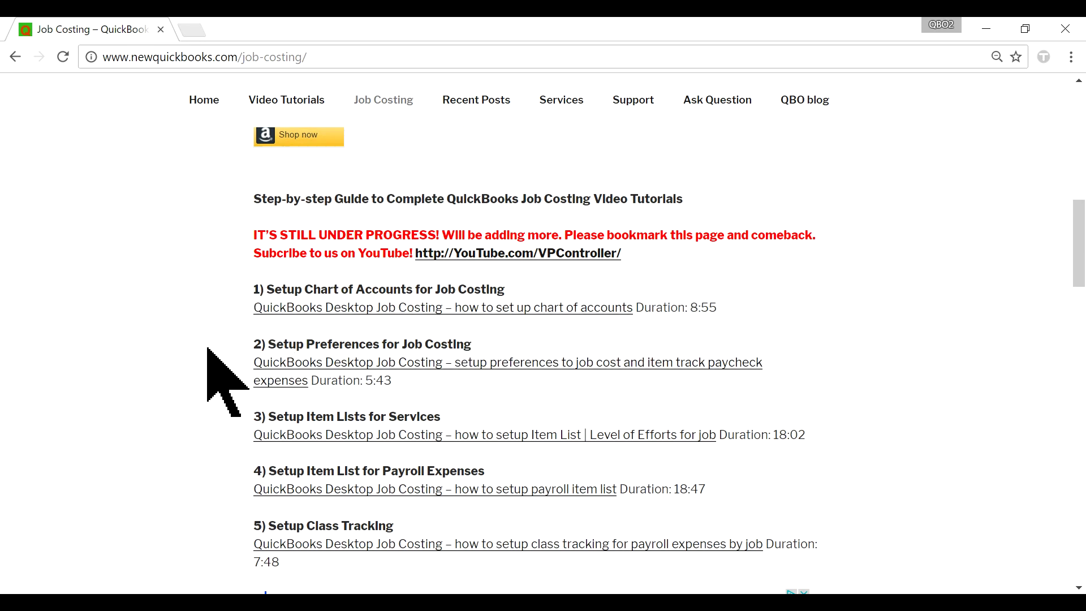
pyautogui.scroll(-2, 208, 416)
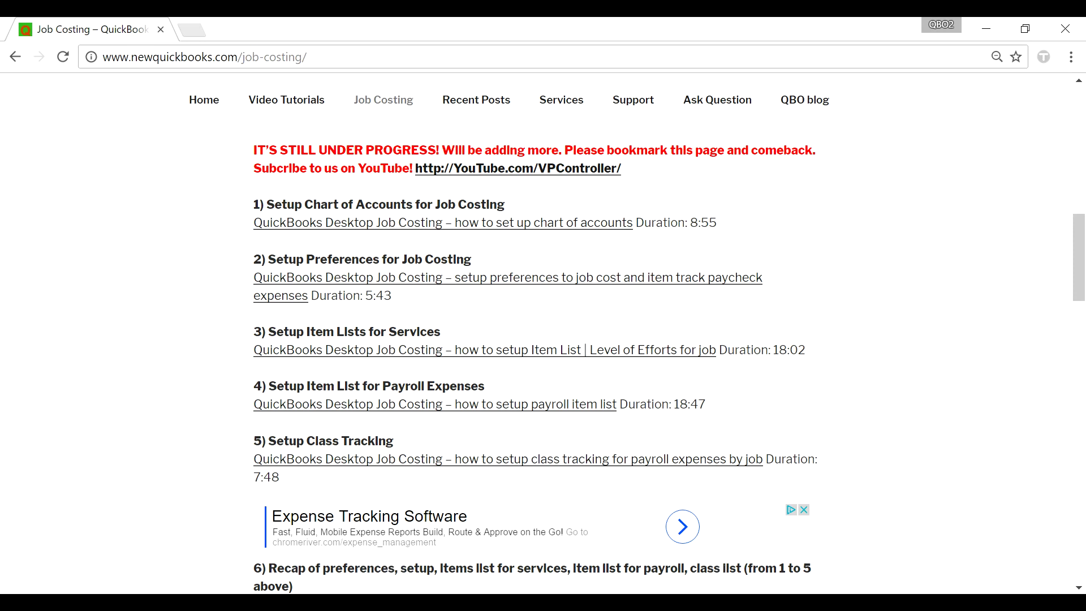
# Switch to Photos and display the whole "Job Costing - statement.png" slide
pyautogui.click(774, 541)
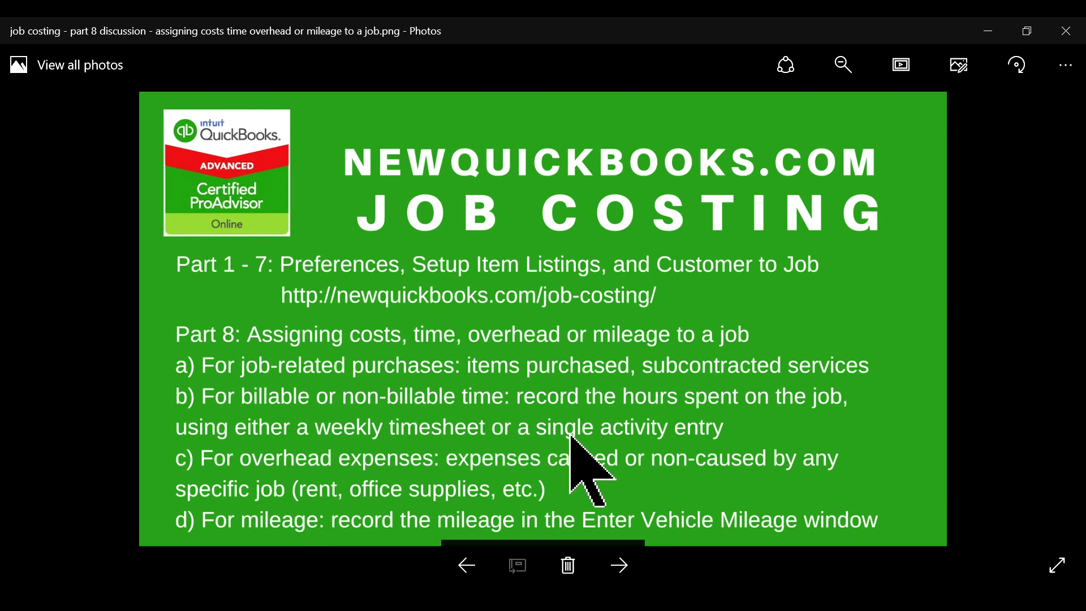
pyautogui.click(625, 578)
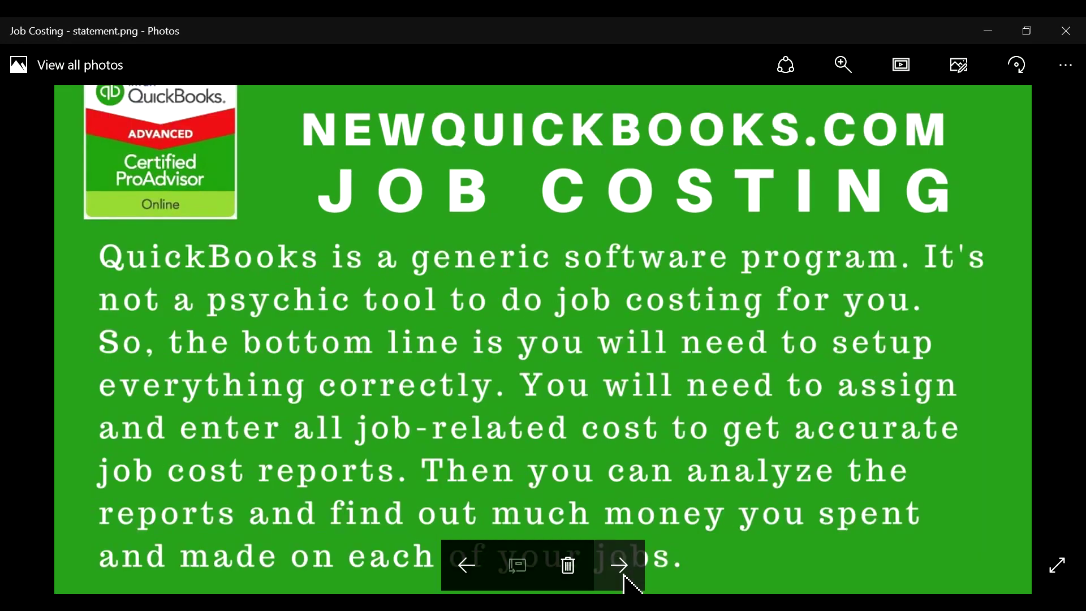
pyautogui.hotkey('ctrl', '-')
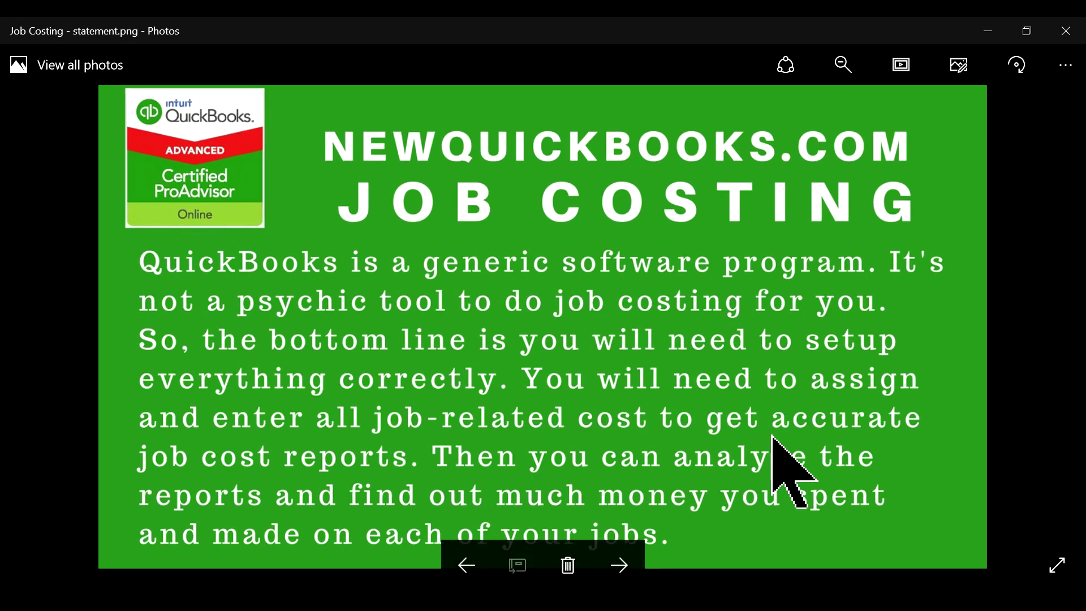
pyautogui.hotkey('ctrl', '-')
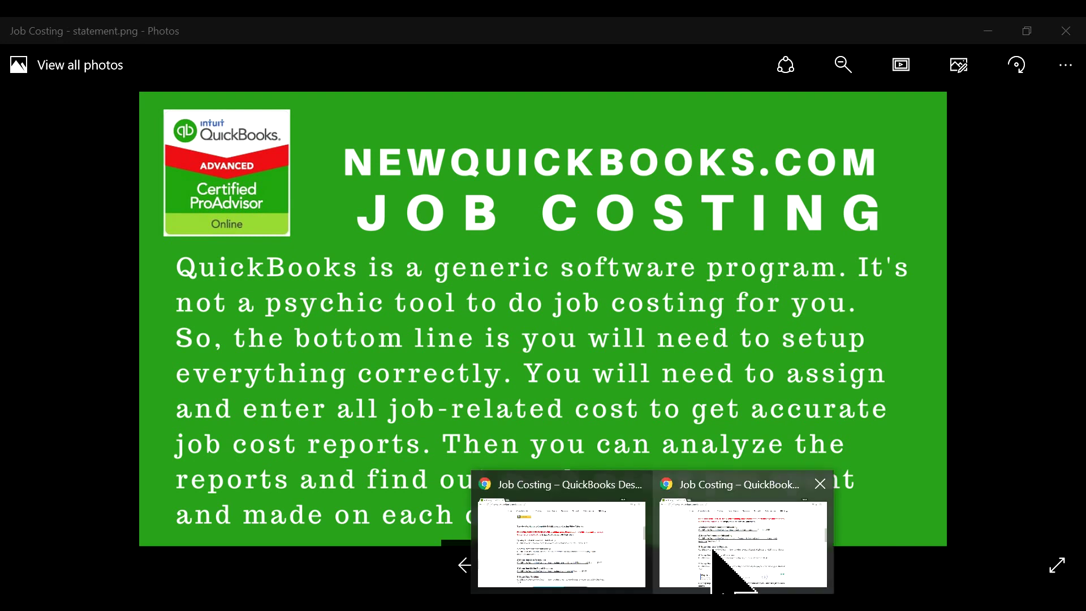
# Switch to the Job Costing page in Chrome and briefly highlight the "QuickBooks Desktop Premier 2017" heading
pyautogui.click(710, 563)
pyautogui.scroll(6, 499, 476)
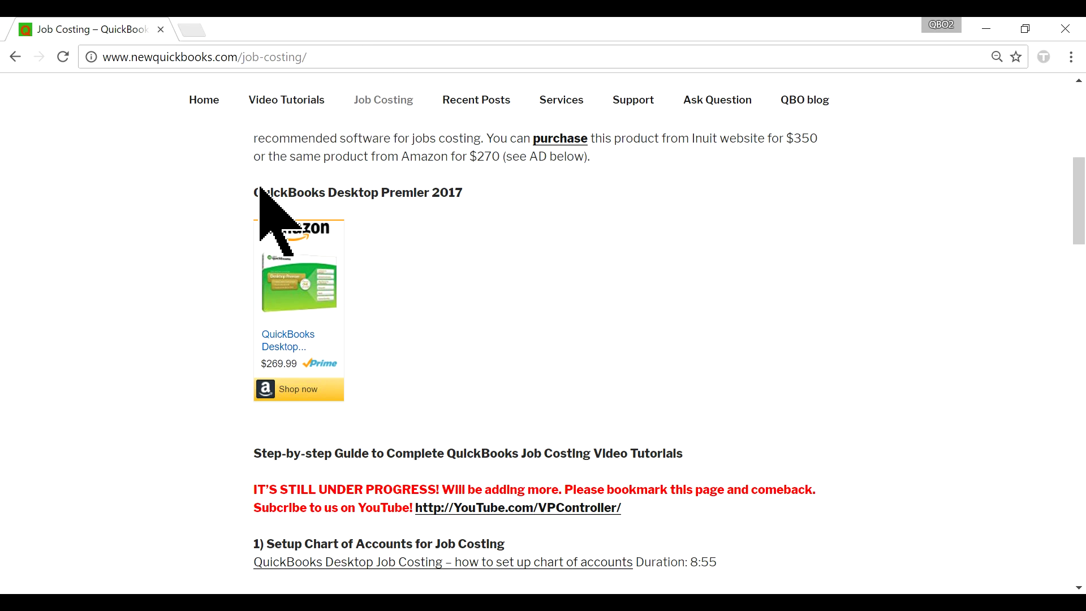
pyautogui.moveTo(255, 193); pyautogui.dragTo(497, 187)
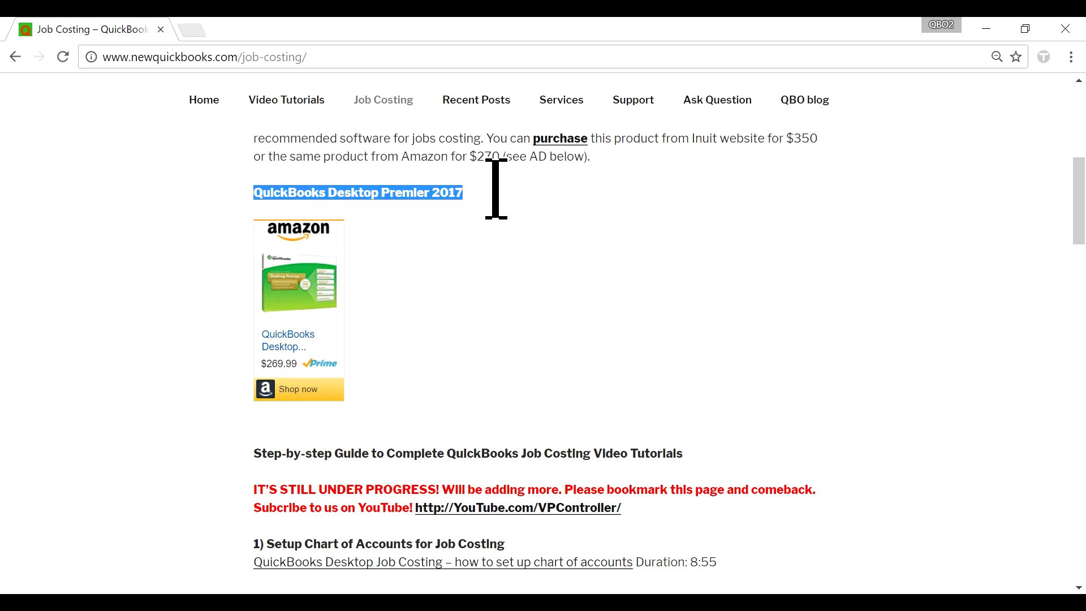
pyautogui.click(473, 207)
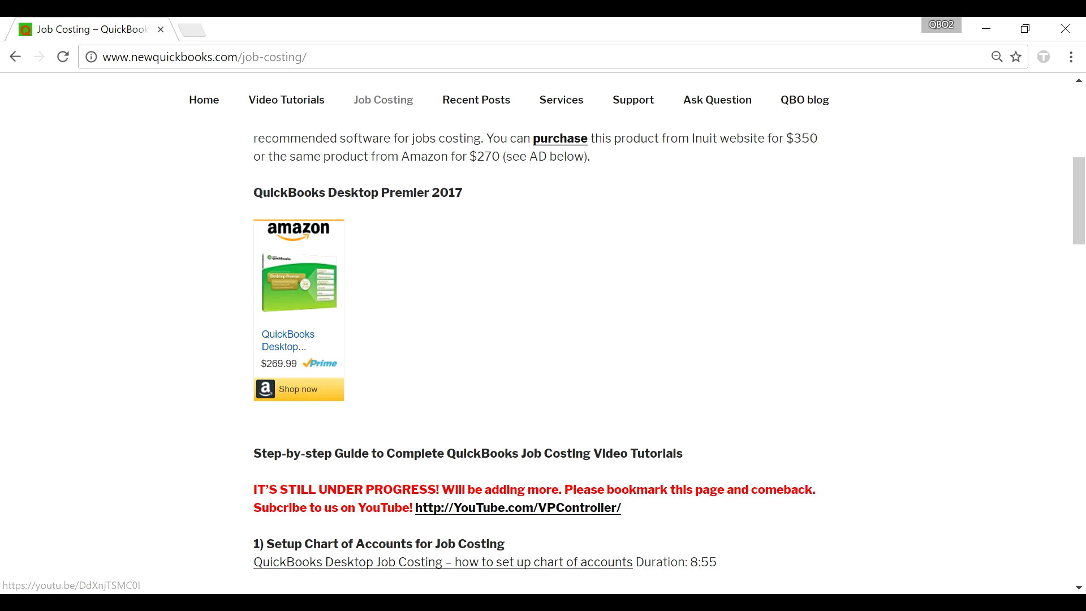
# Return to Photos and go back to the part 8 discussion slide
pyautogui.hotkey('alt', 'Tab')
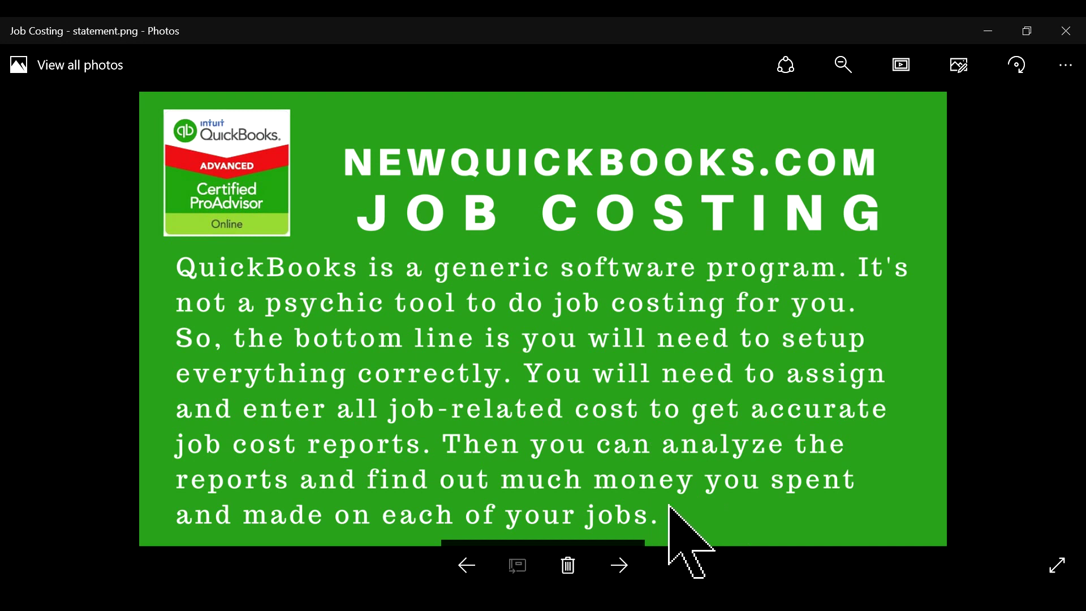
pyautogui.click(464, 567)
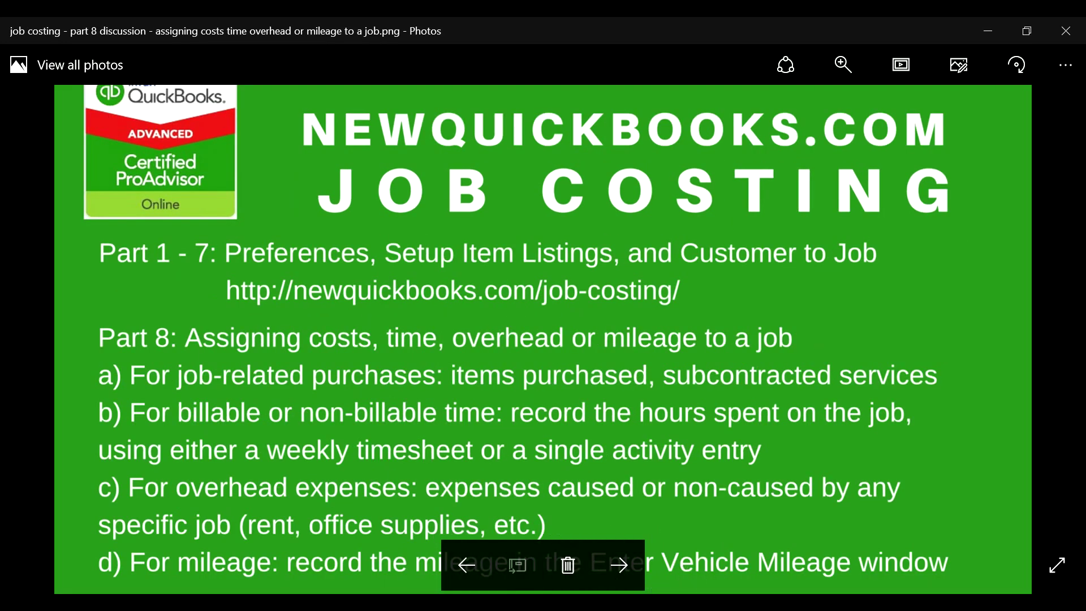
# Switch to QuickBooks and open a blank bill in Enter Bills, placing the cursor on the first item line
pyautogui.moveTo(694, 604)
pyautogui.click(695, 608)
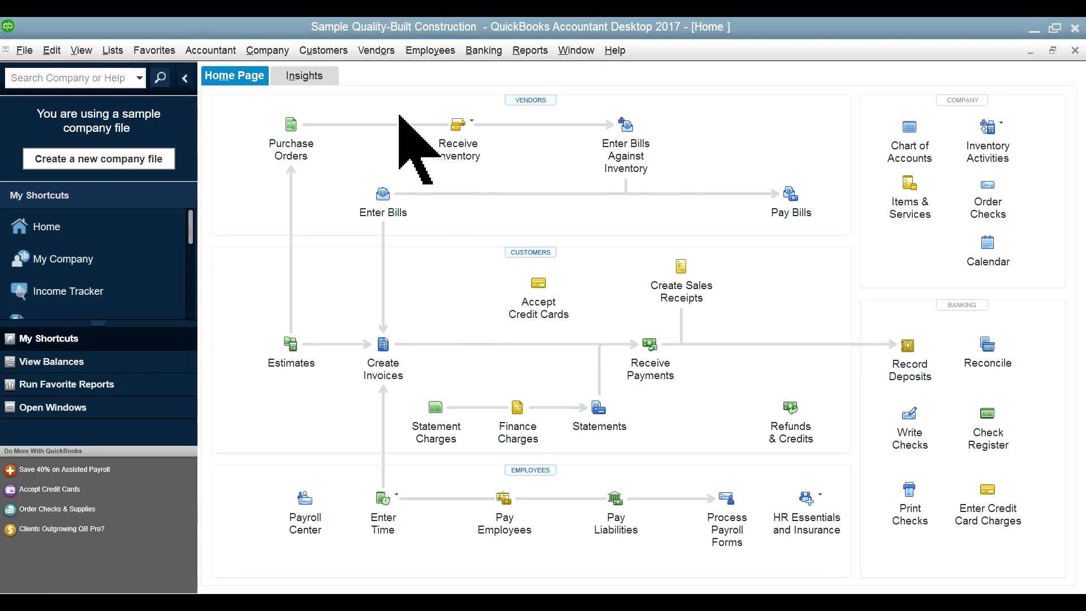
pyautogui.click(376, 52)
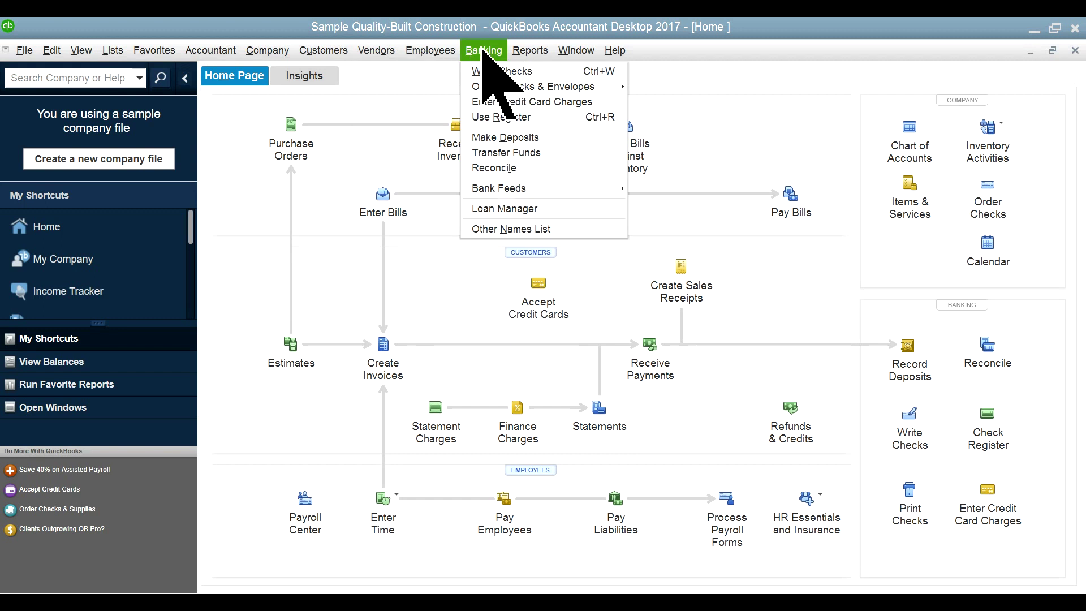
pyautogui.moveTo(498, 51)
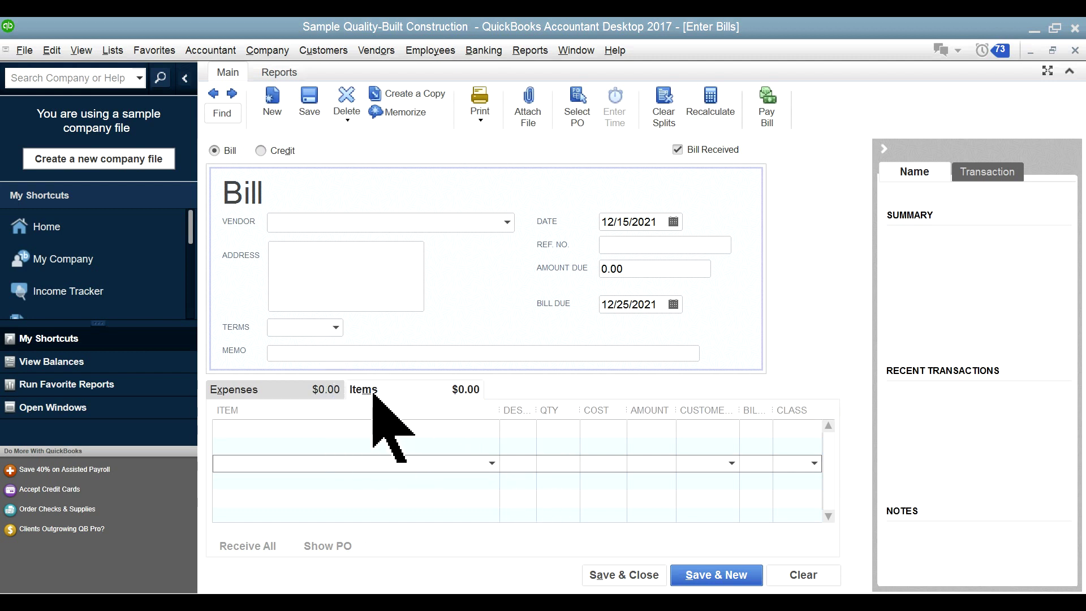
pyautogui.click(291, 436)
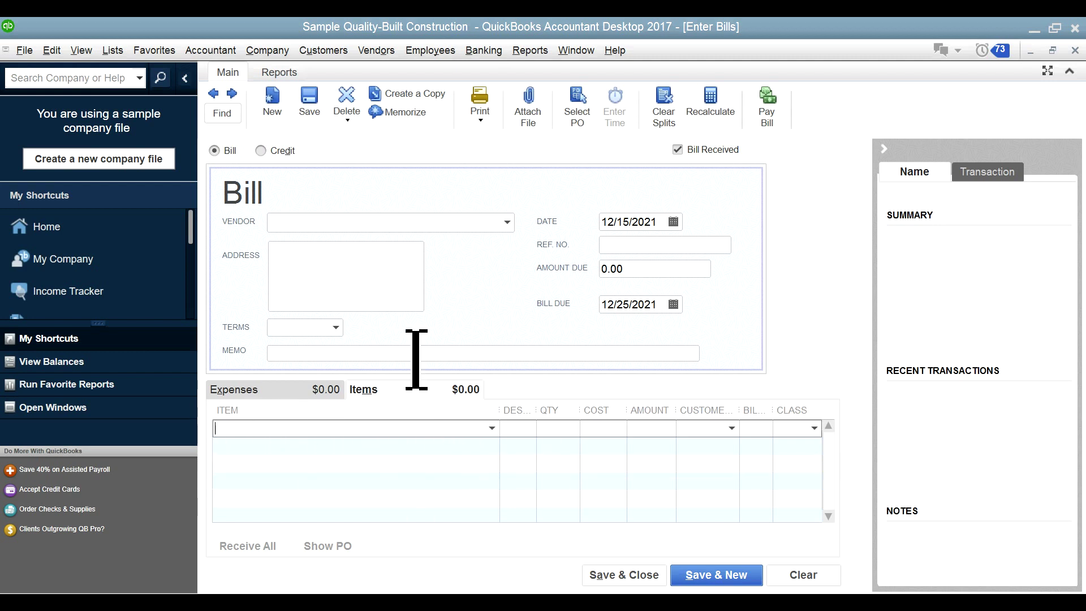
# Open the Write Checks window for the company checking account
pyautogui.click(501, 50)
pyautogui.click(493, 74)
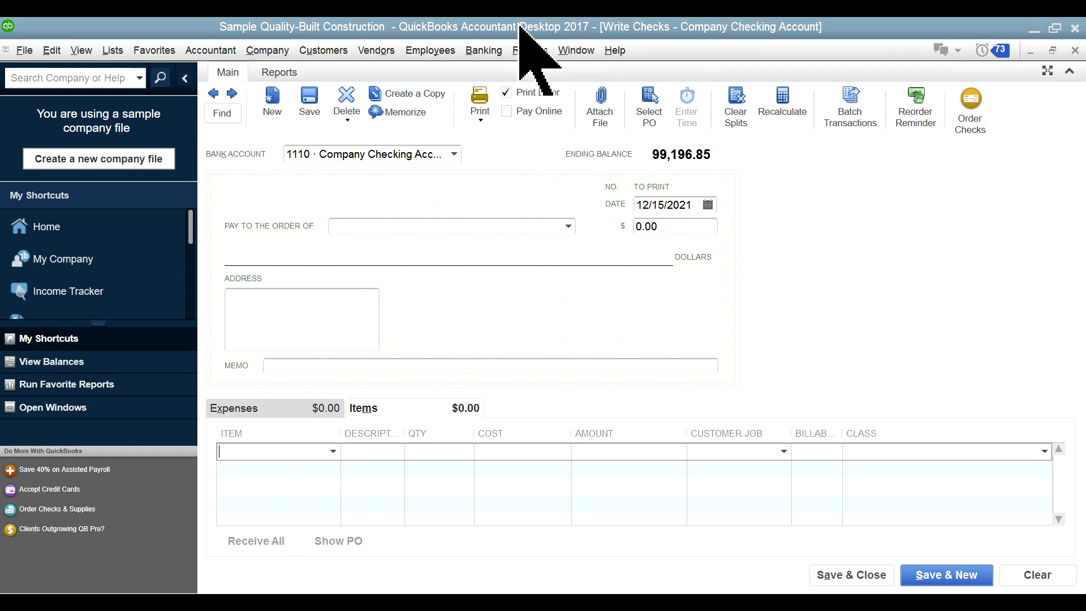
# Open Enter Credit Card Charges and show the item lines of the blank purchase instead of its expense lines
pyautogui.click(485, 51)
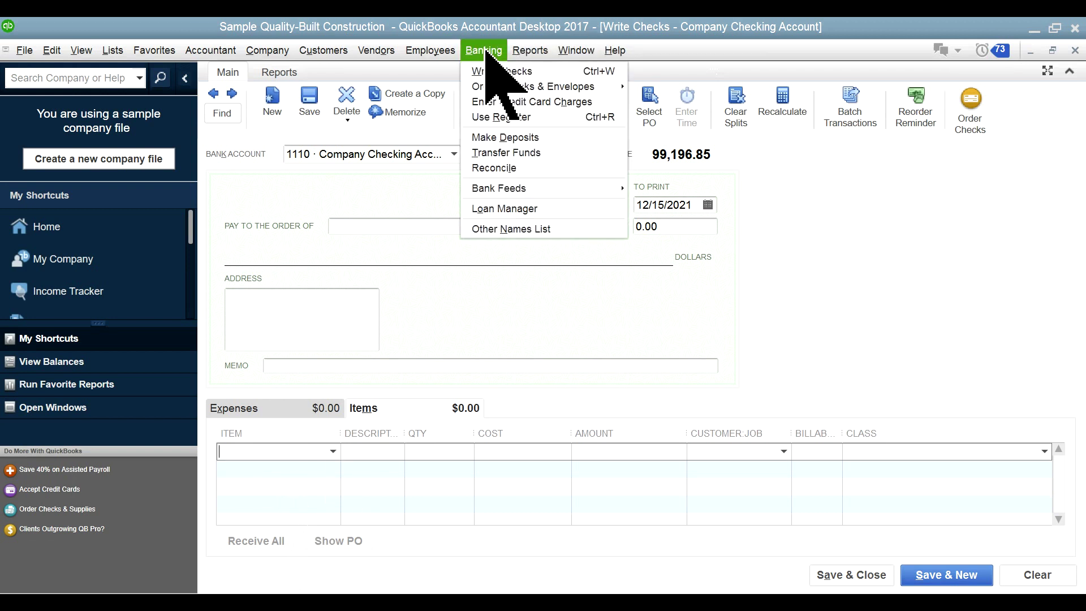
pyautogui.click(498, 102)
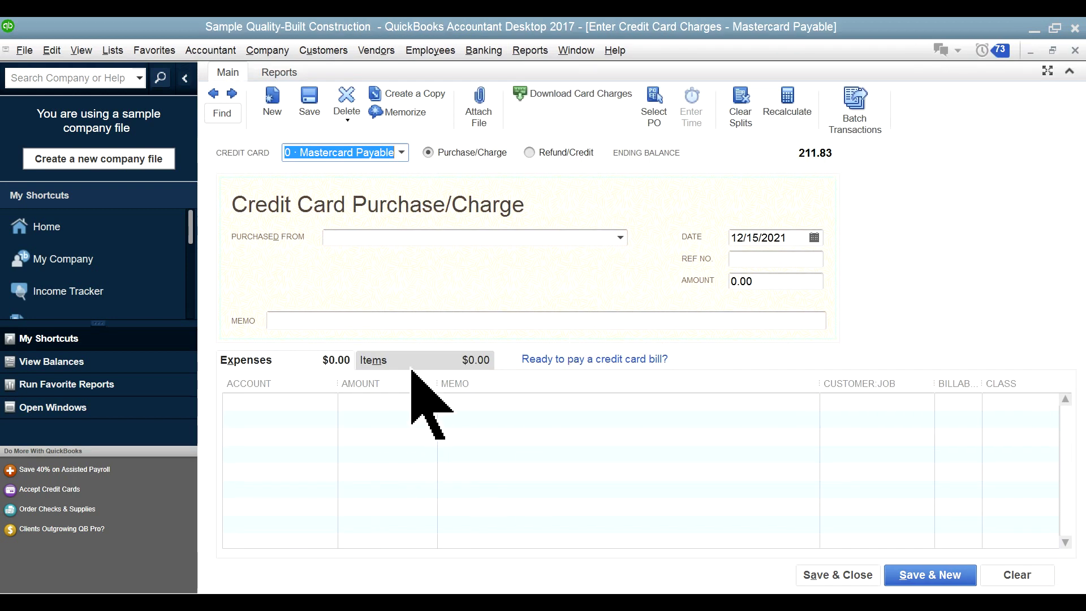
pyautogui.click(253, 364)
pyautogui.click(363, 363)
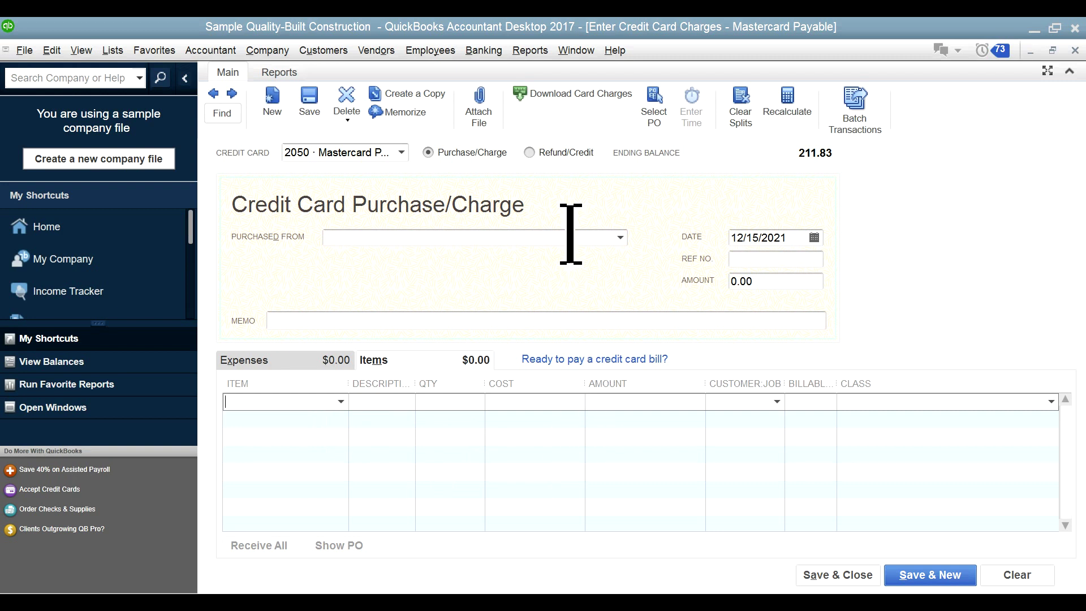
# Look through the available Jobs, Time & Mileage reports without opening one
pyautogui.click(542, 54)
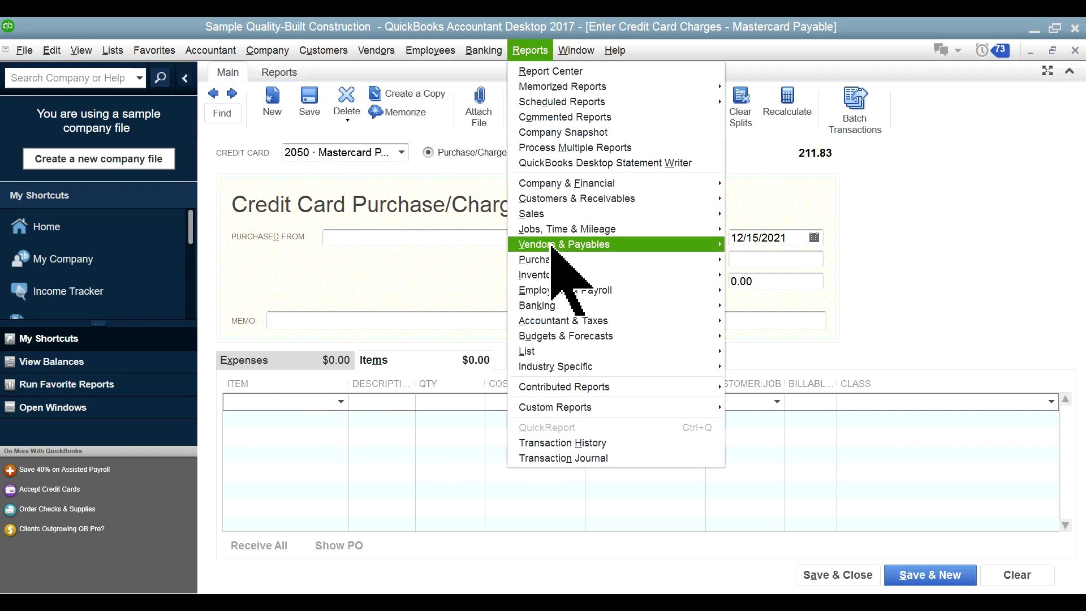
pyautogui.moveTo(599, 232)
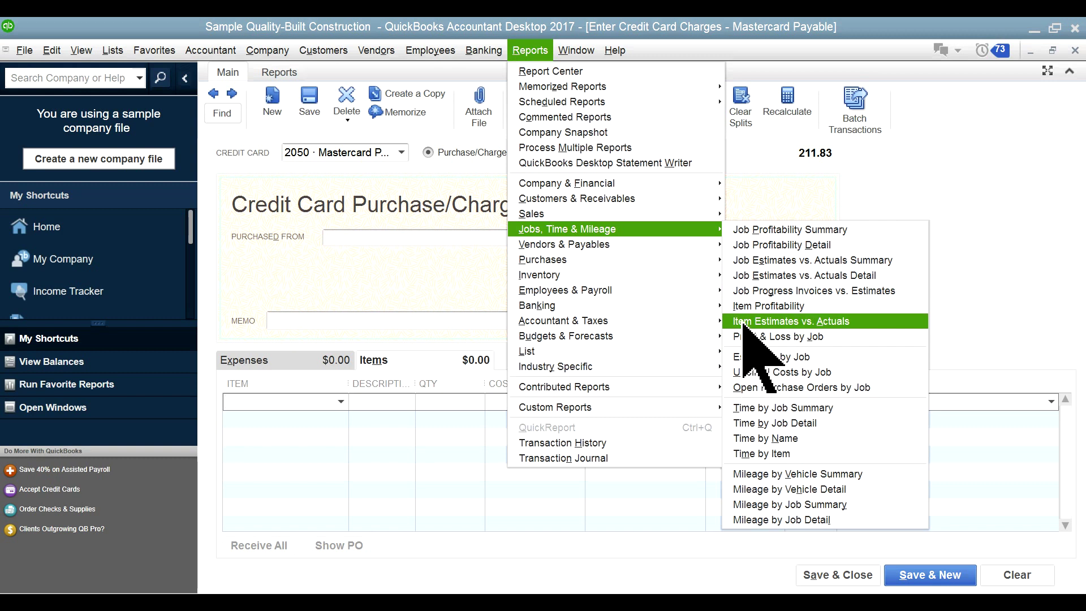
pyautogui.click(287, 410)
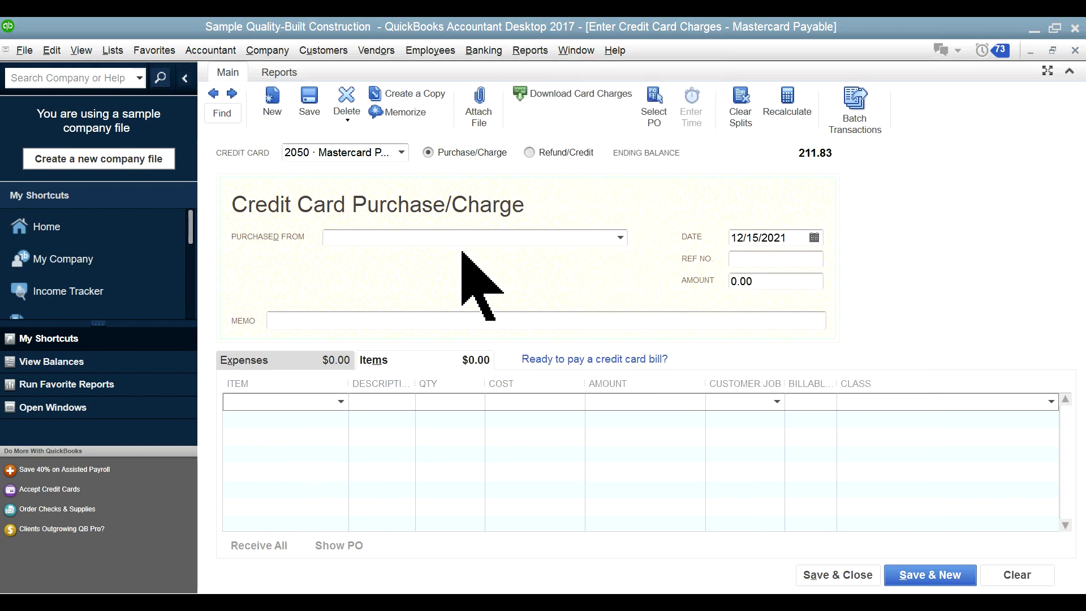
# Switch to Photos to read the part 8 discussion slide again
pyautogui.moveTo(695, 603)
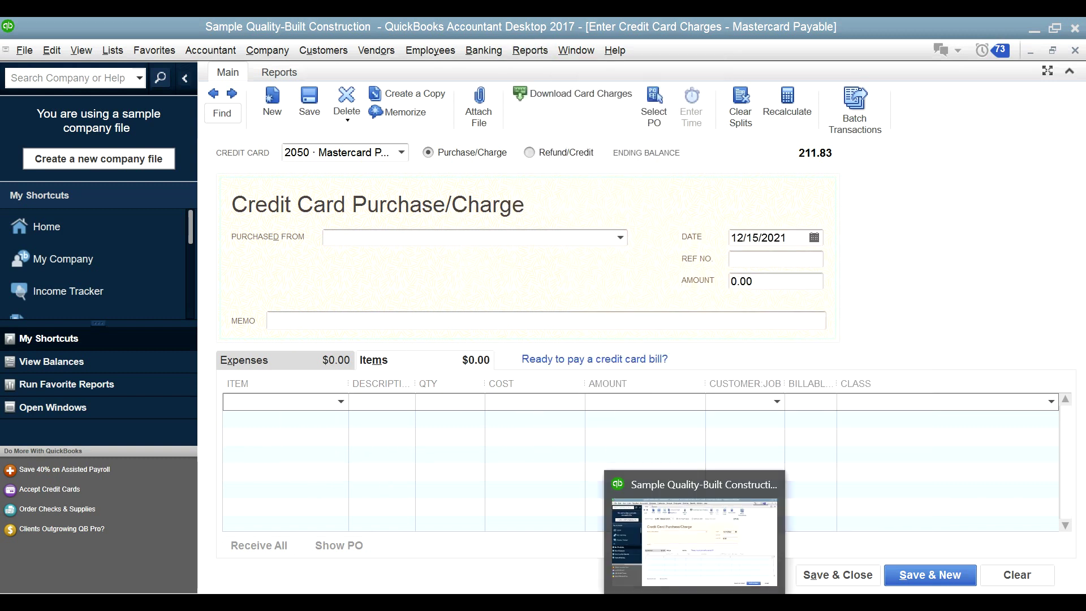
pyautogui.click(750, 603)
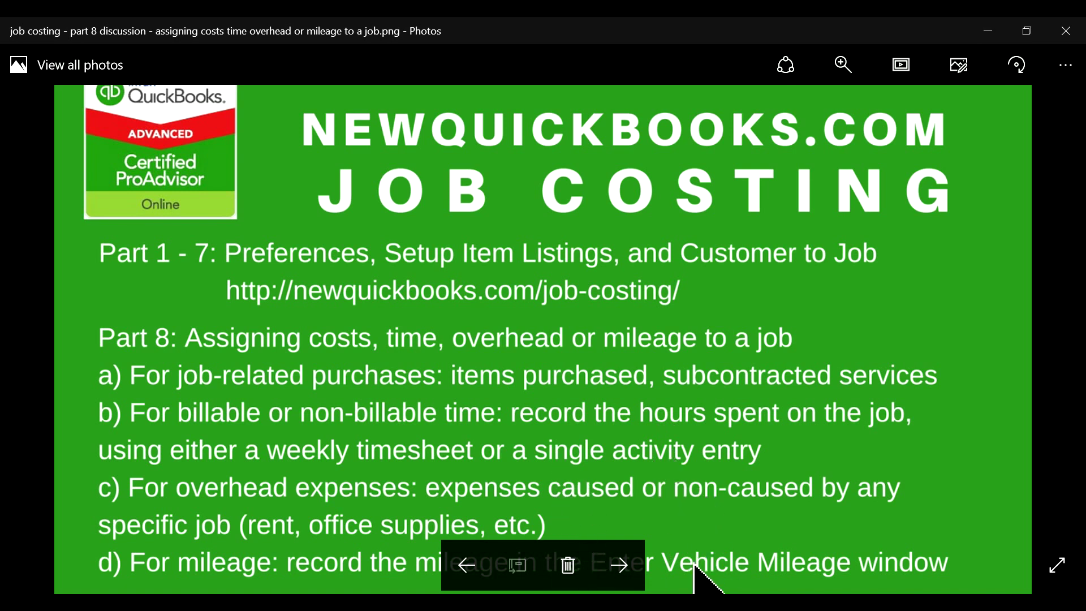
# Switch to QuickBooks and open the Weekly Timesheet window for entering employee time
pyautogui.moveTo(695, 610)
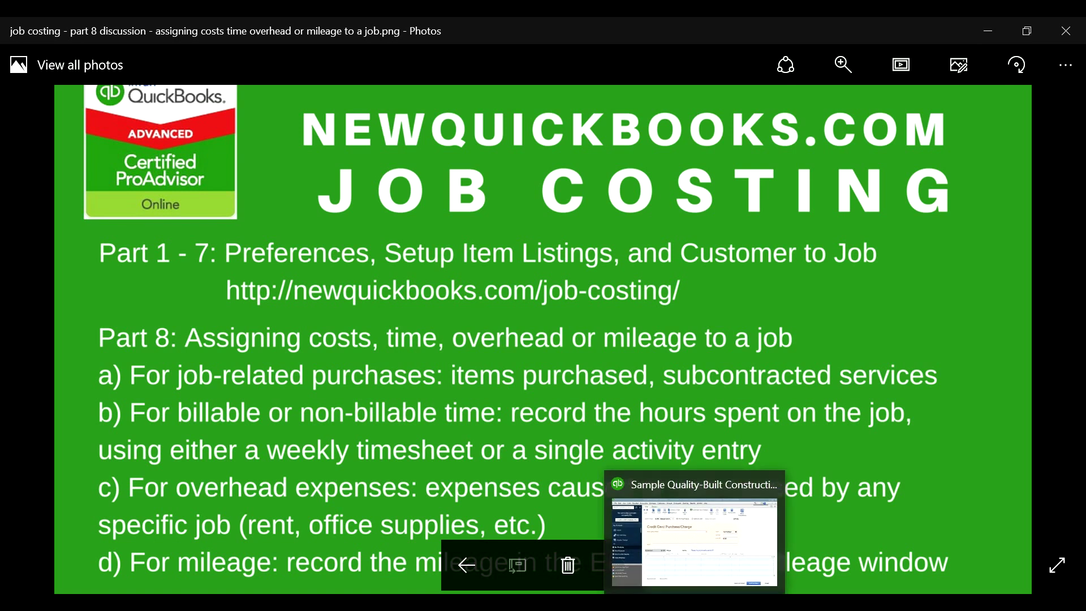
pyautogui.click(695, 538)
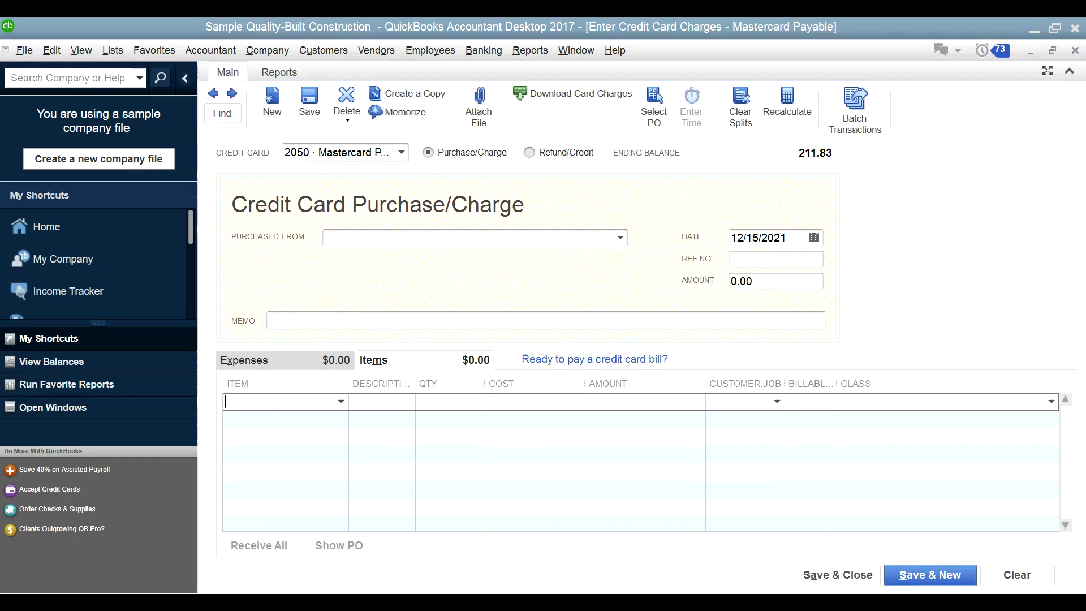
pyautogui.click(419, 52)
pyautogui.click(419, 53)
pyautogui.click(419, 52)
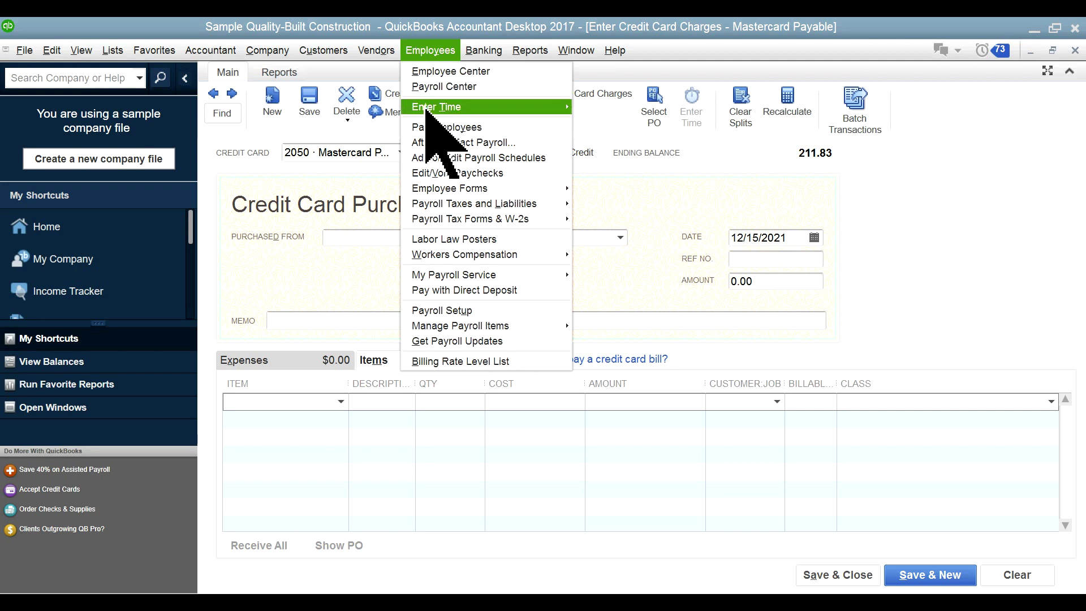
pyautogui.moveTo(430, 107)
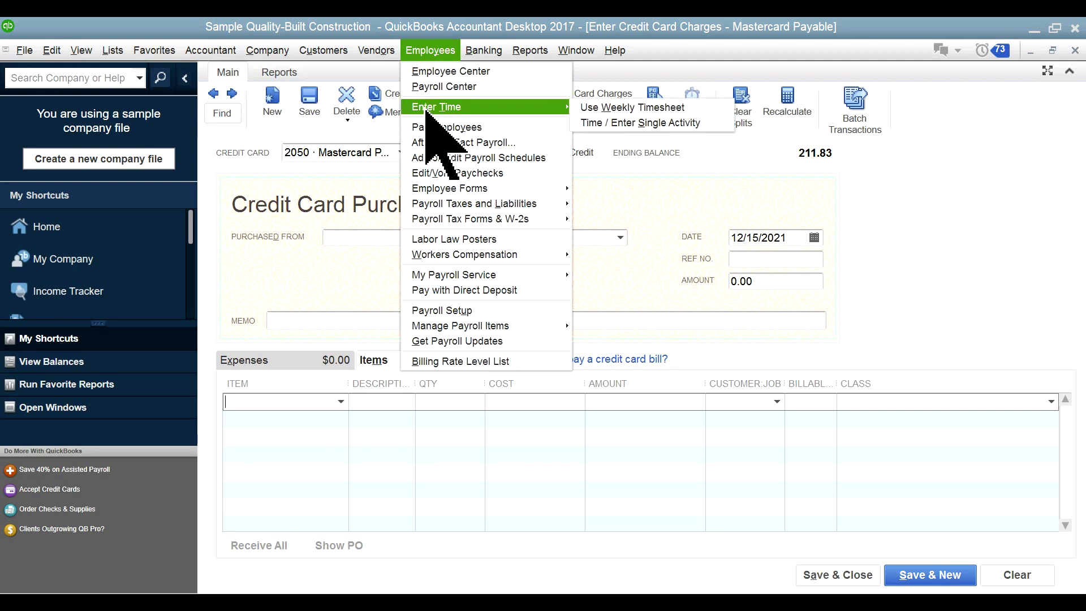
pyautogui.click(651, 109)
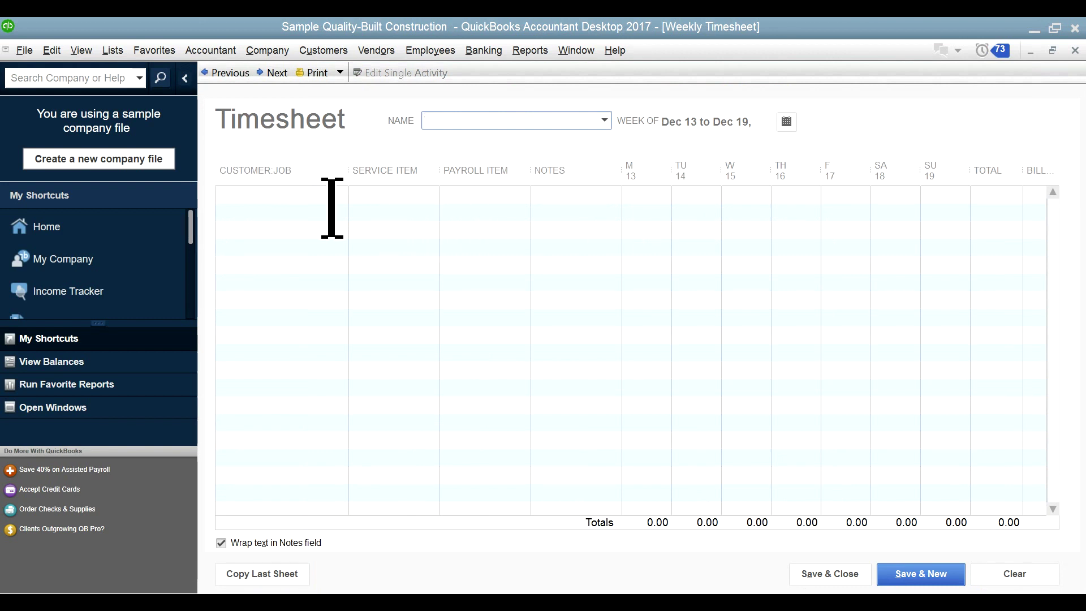
# Load the weekly timesheet of the second listed employee and collapse the shortcuts sidebar to widen the timesheet
pyautogui.click(299, 193)
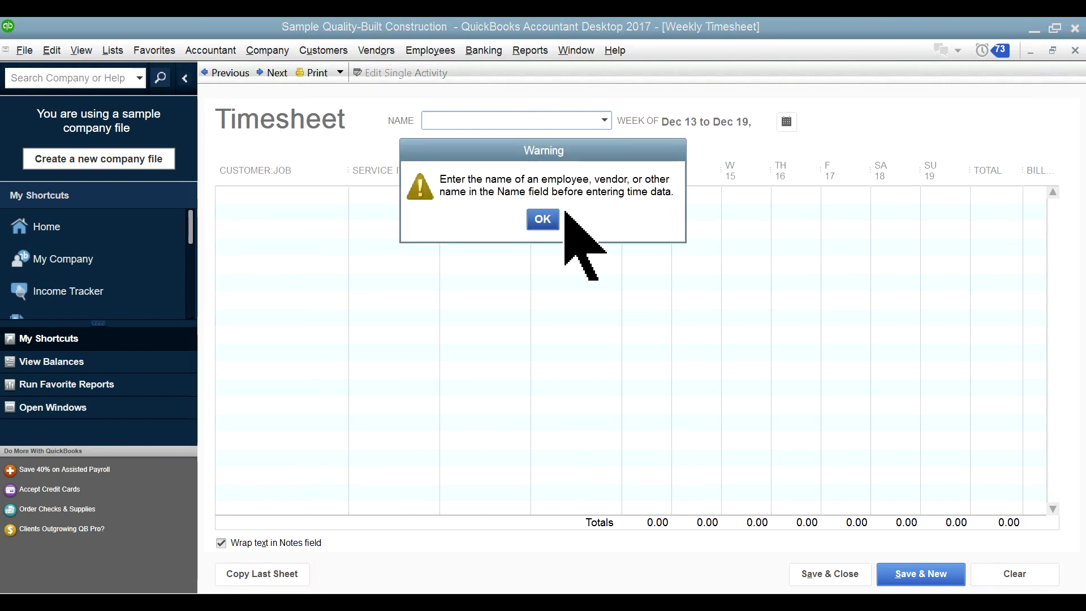
pyautogui.click(544, 220)
pyautogui.click(603, 121)
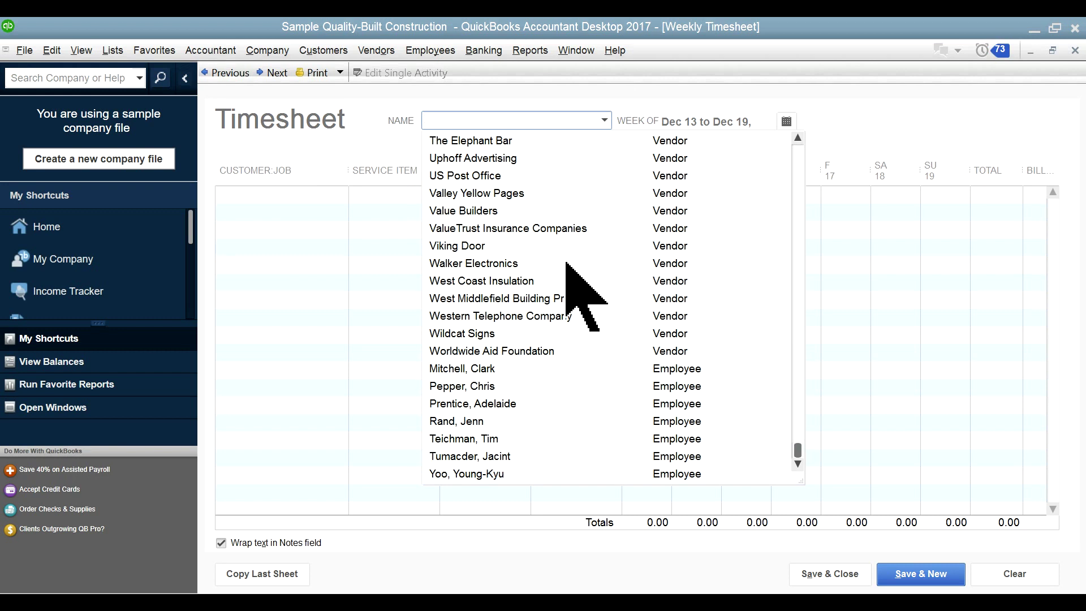
pyautogui.click(481, 387)
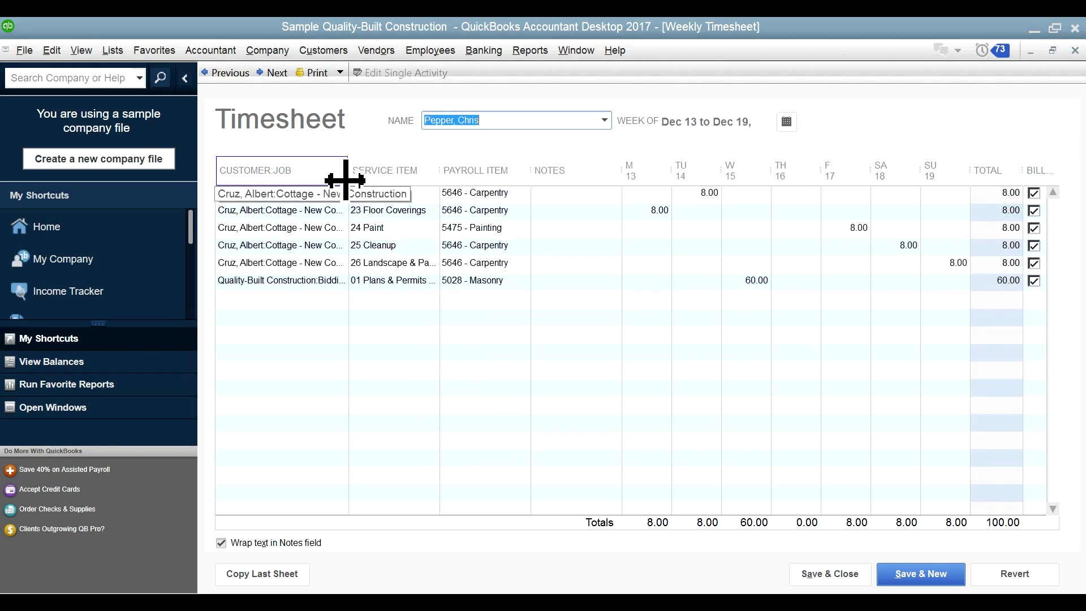
pyautogui.click(186, 78)
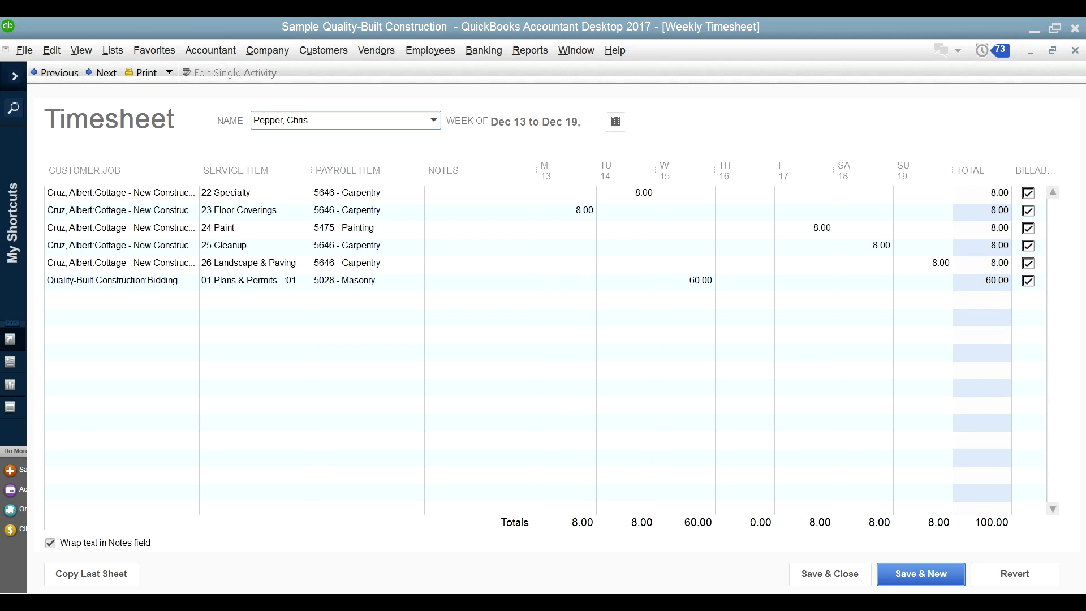
# Open a Time/Enter Single Activity entry, select the same employee as its name, and close it without saving
pyautogui.click(435, 49)
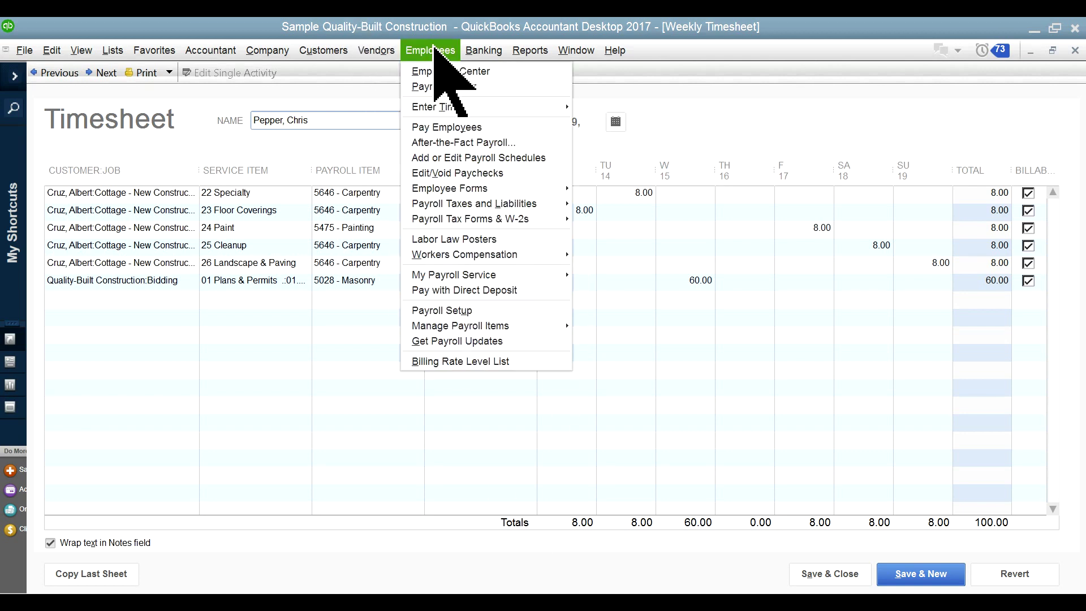
pyautogui.moveTo(453, 105)
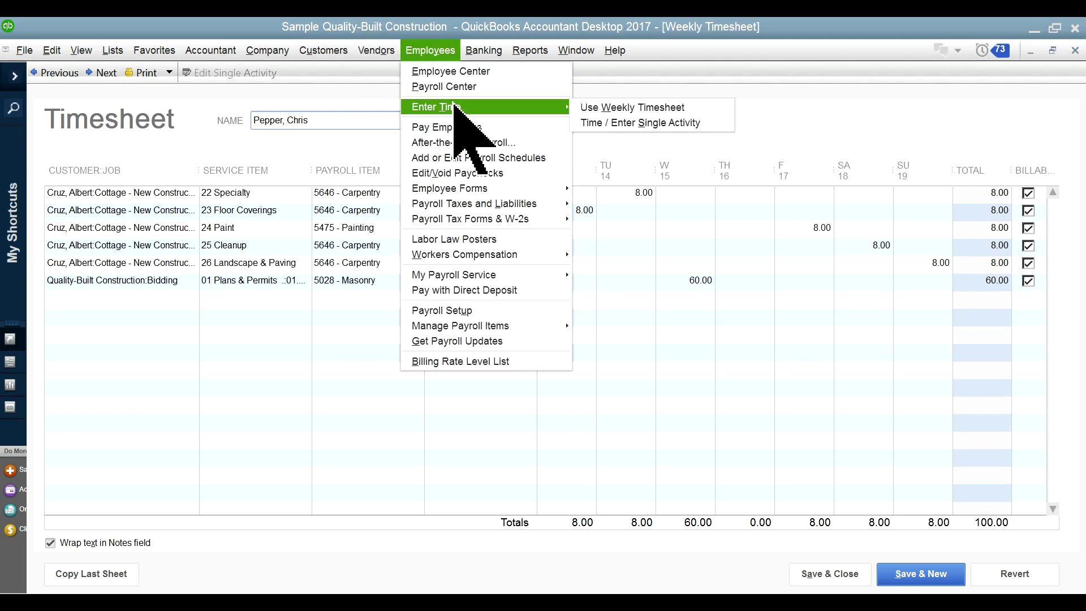
pyautogui.click(610, 123)
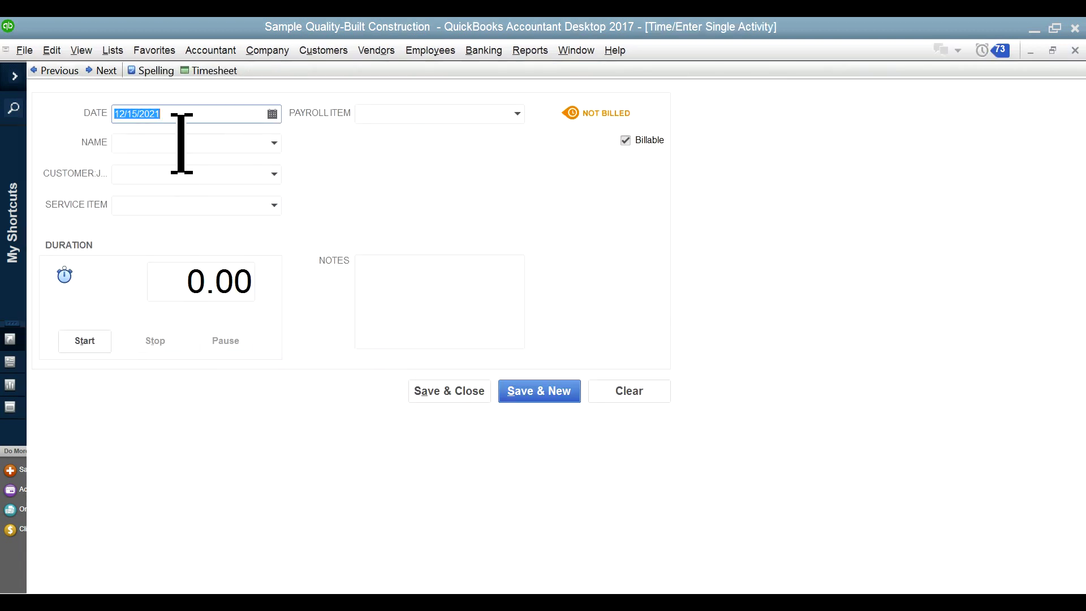
pyautogui.click(276, 145)
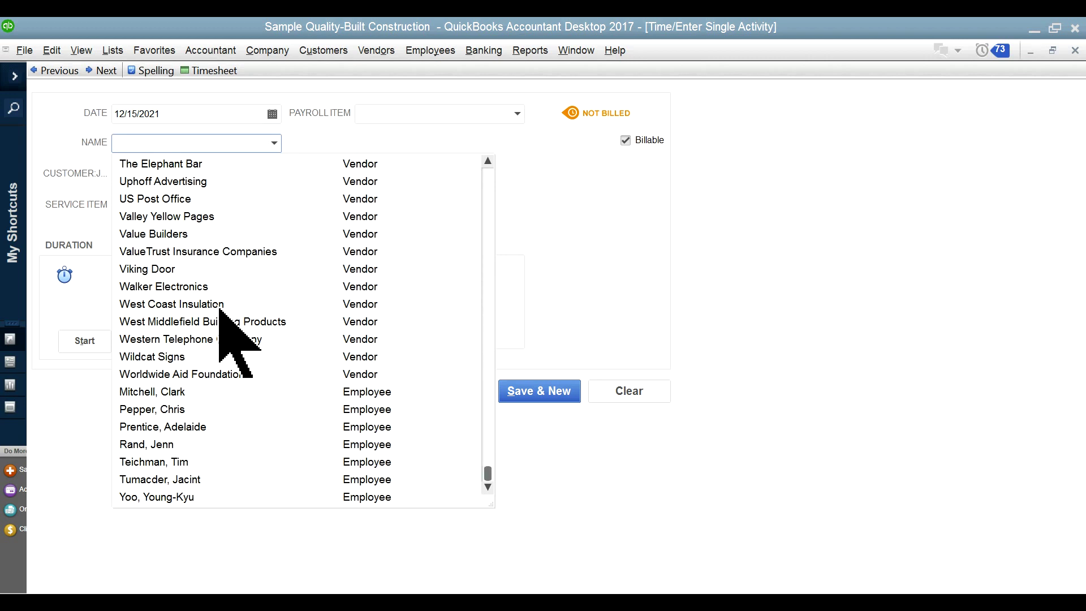
pyautogui.click(204, 409)
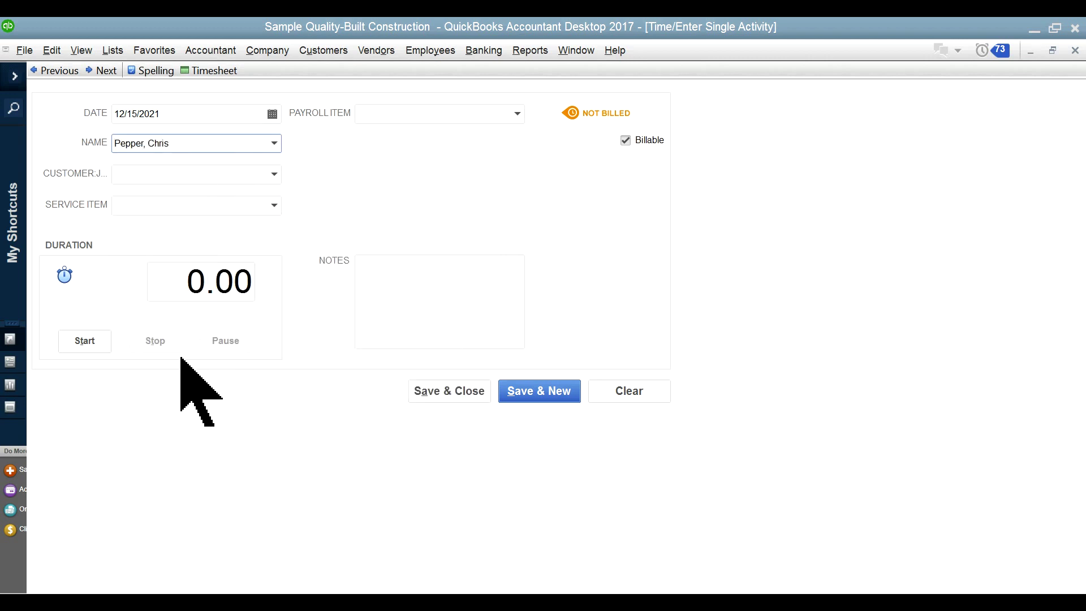
pyautogui.click(1075, 50)
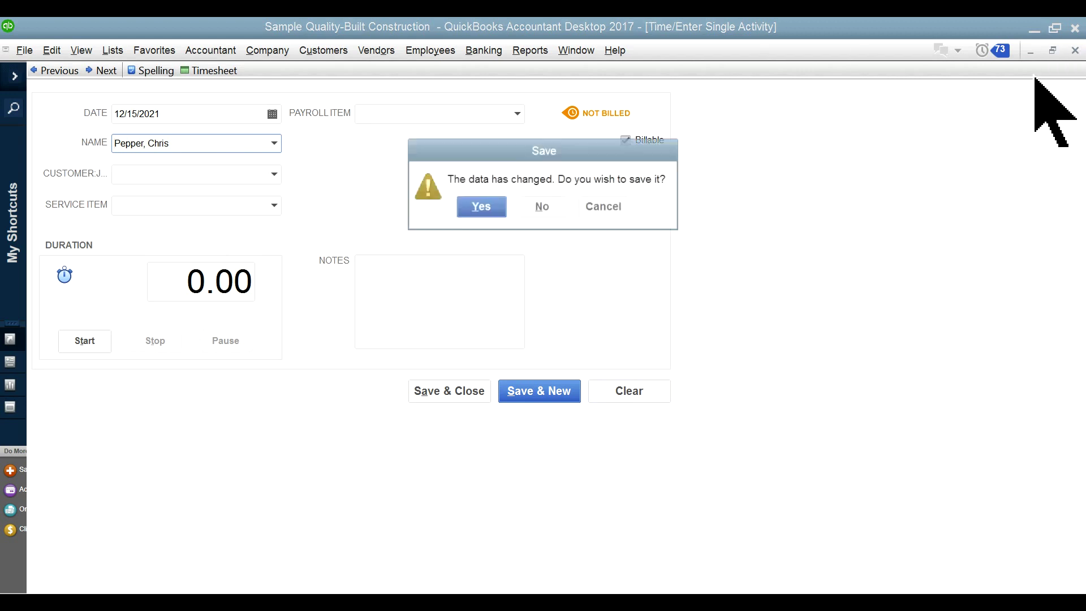
pyautogui.click(542, 207)
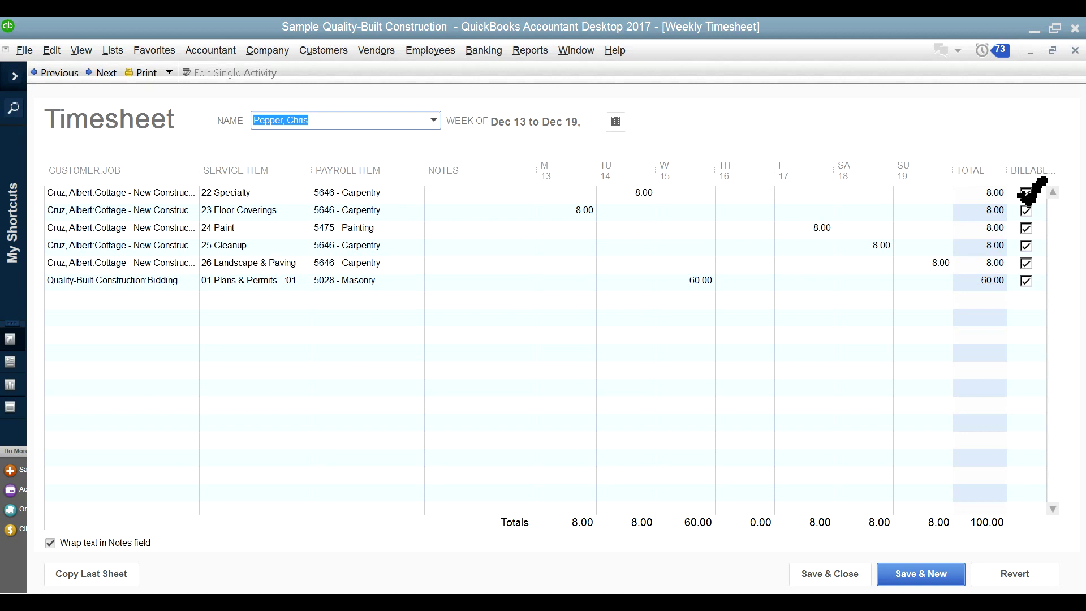
# Mark all six lines of the employee's weekly timesheet as non-billable
pyautogui.click(1027, 193)
pyautogui.click(1027, 210)
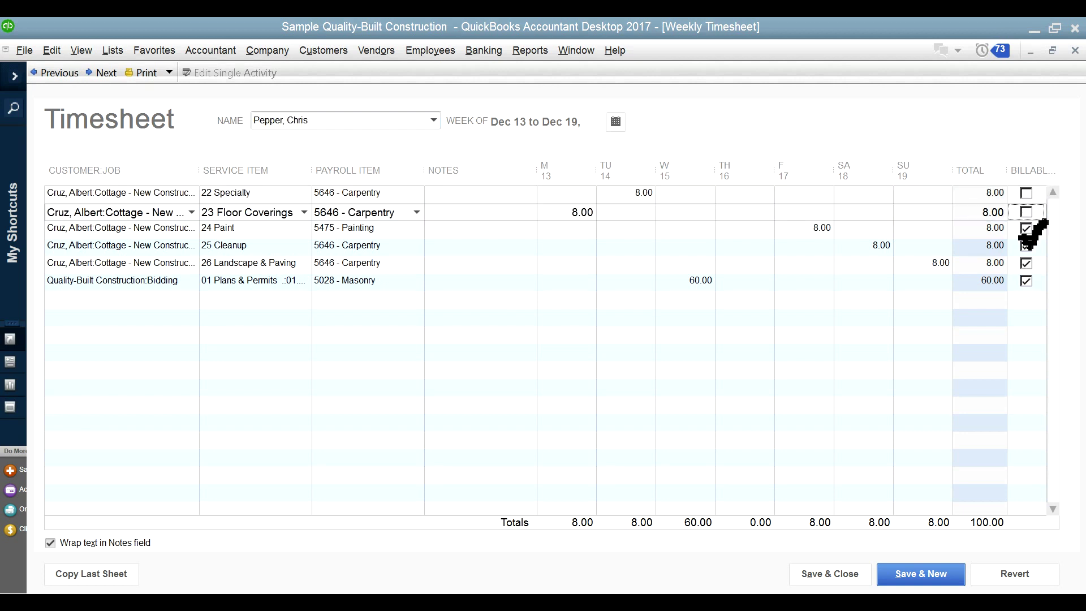
pyautogui.click(1026, 228)
pyautogui.click(1027, 246)
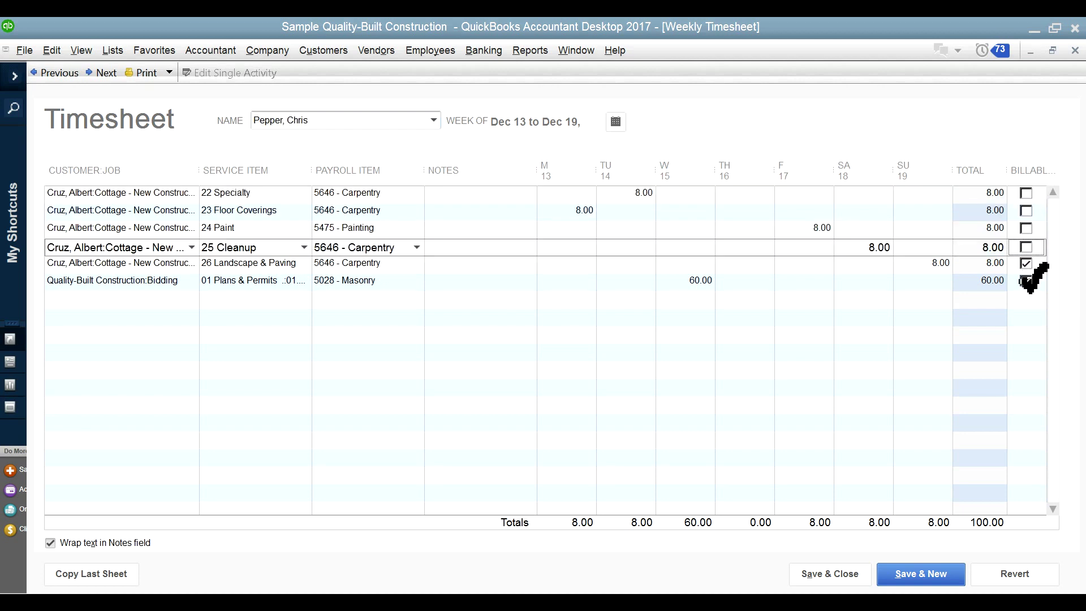
pyautogui.click(1026, 263)
pyautogui.click(1026, 281)
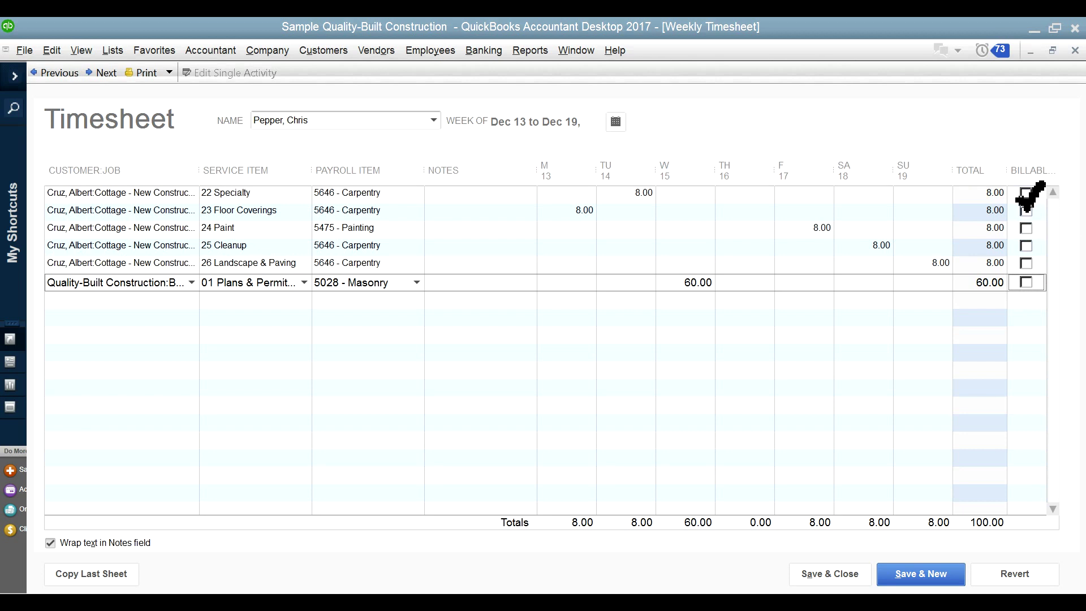
pyautogui.click(1026, 193)
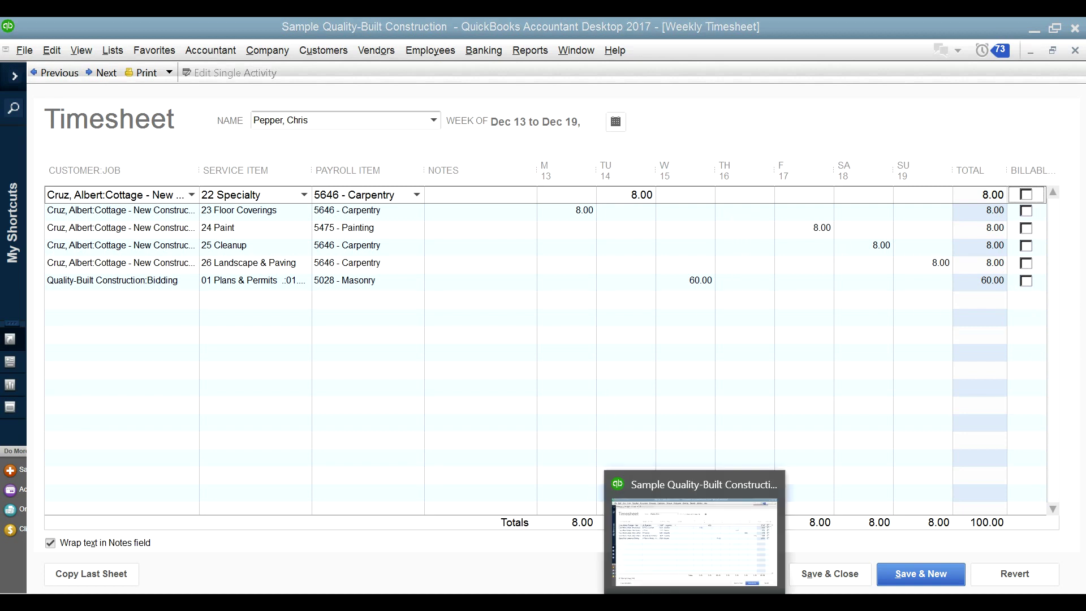
# Review the part 8 discussion slide in Photos and the job costing web page in the browser
pyautogui.click(696, 599)
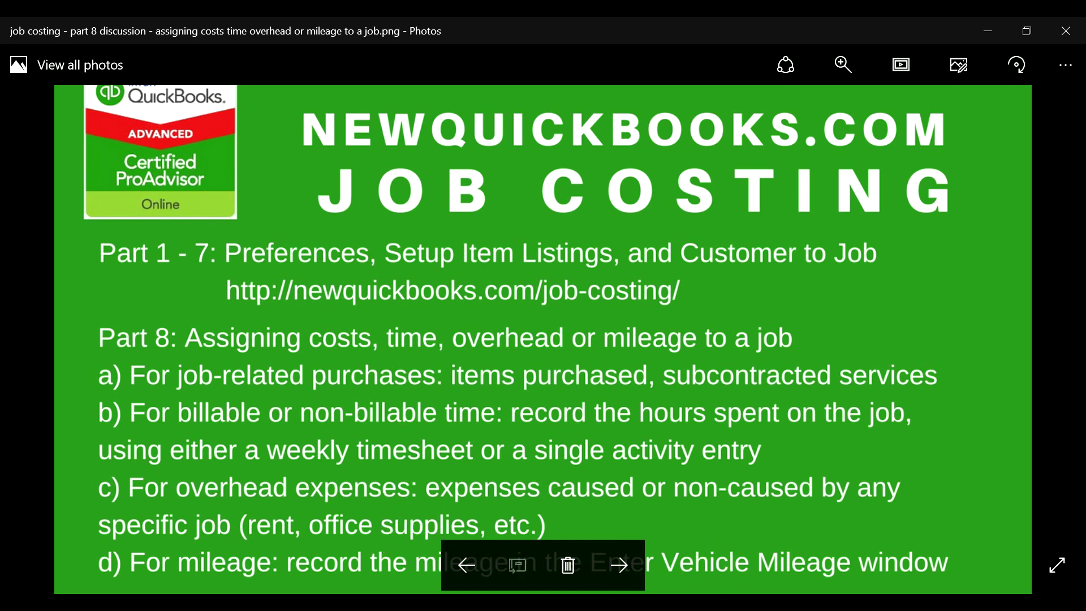
pyautogui.click(668, 601)
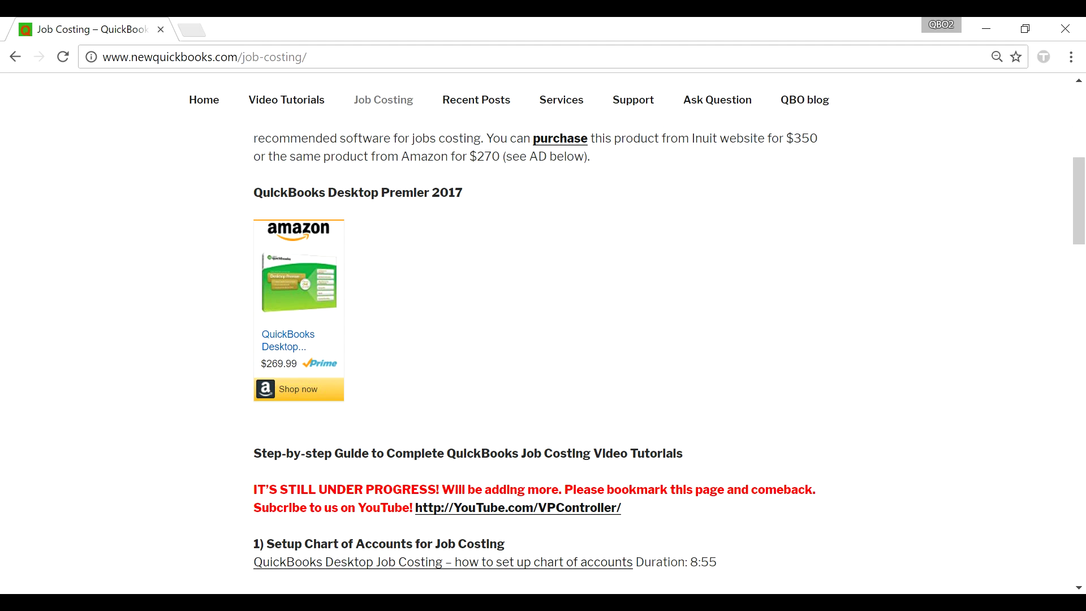
pyautogui.click(544, 601)
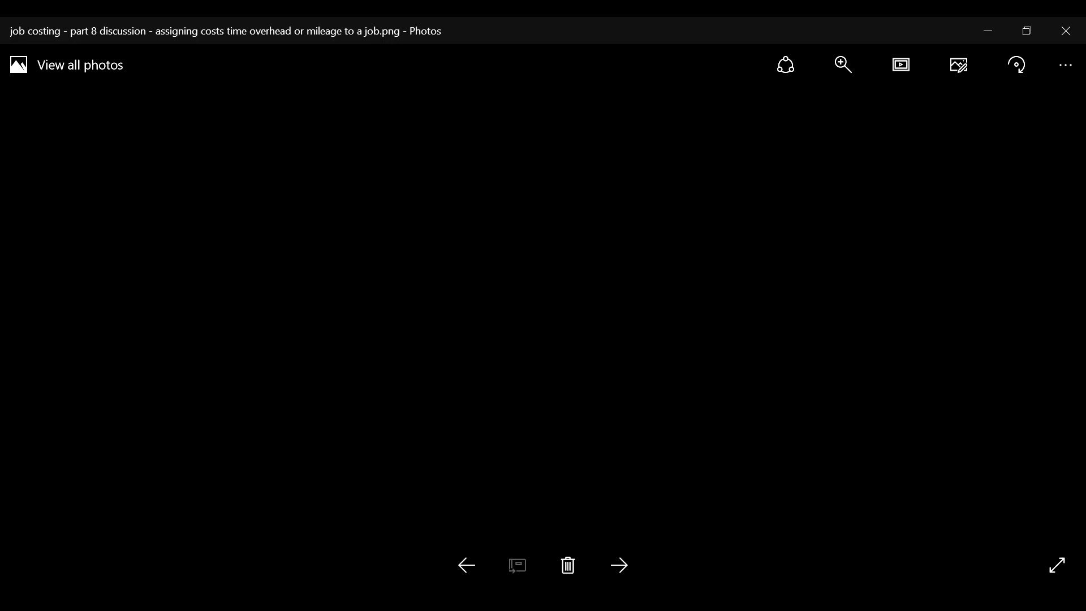
pyautogui.click(668, 601)
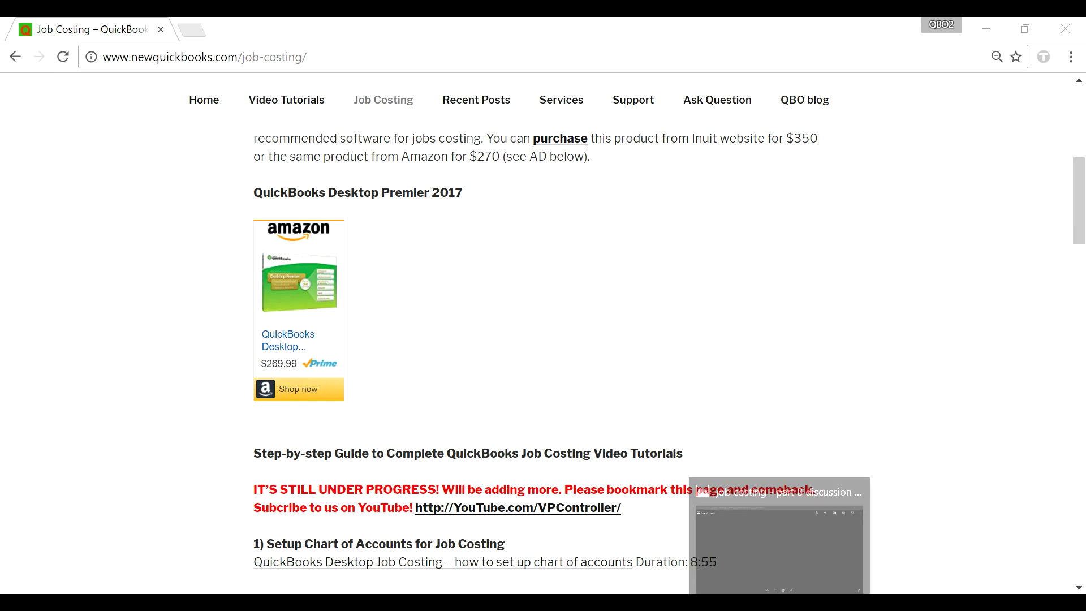
pyautogui.hotkey('alt', 'Tab')
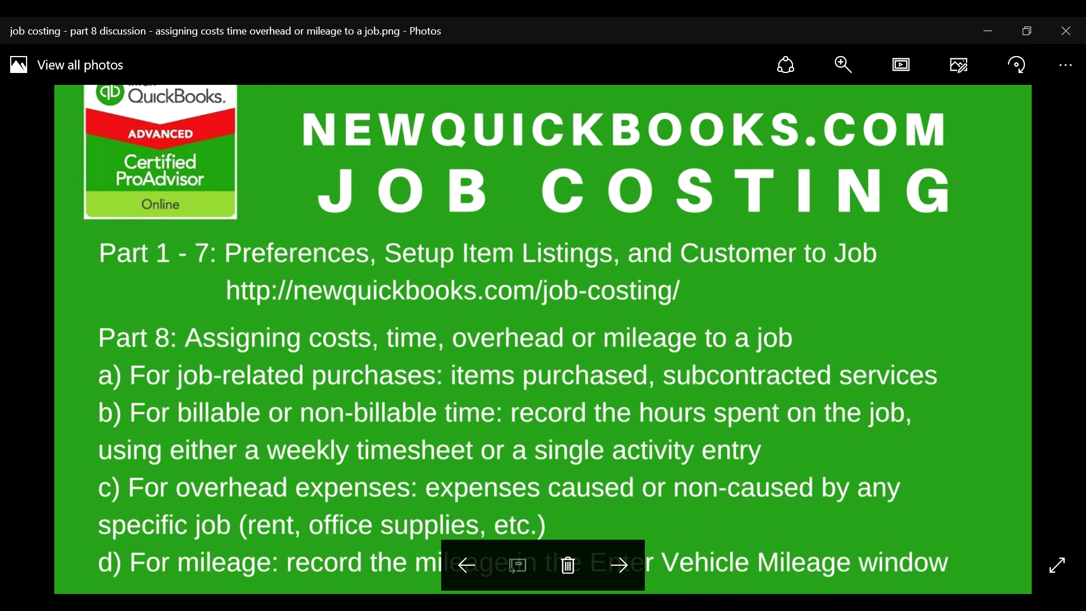
# Return to QuickBooks and close the weekly timesheet without saving its changes
pyautogui.click(619, 484)
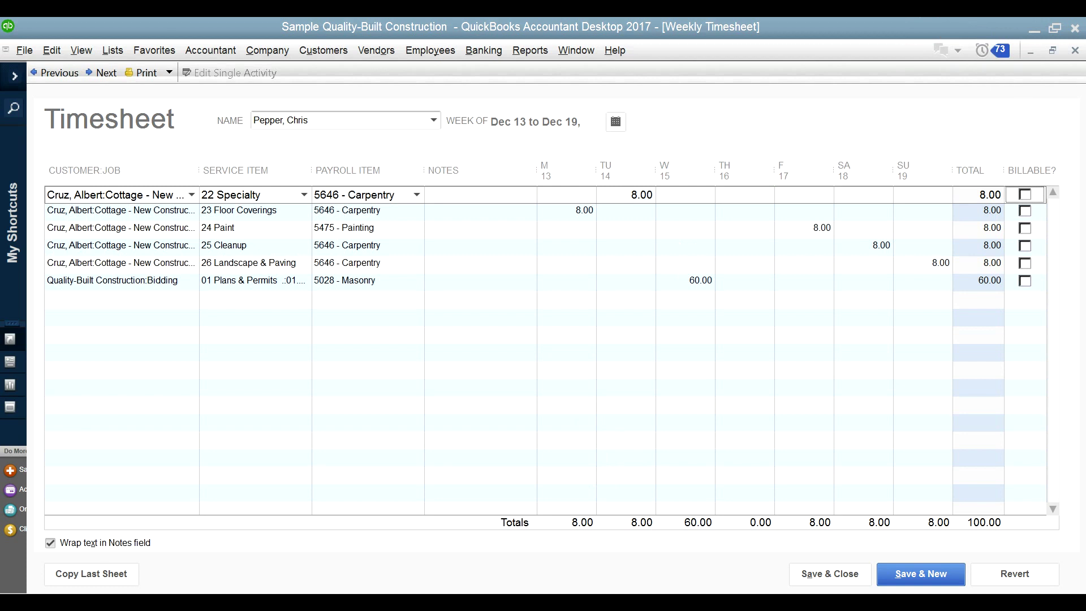
pyautogui.click(1076, 50)
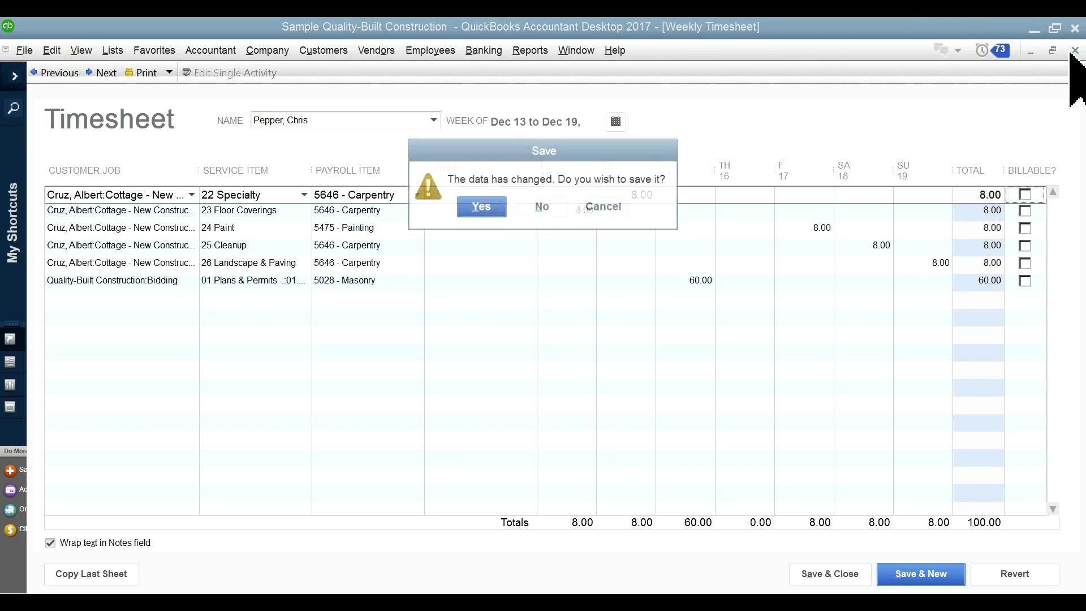
pyautogui.click(542, 216)
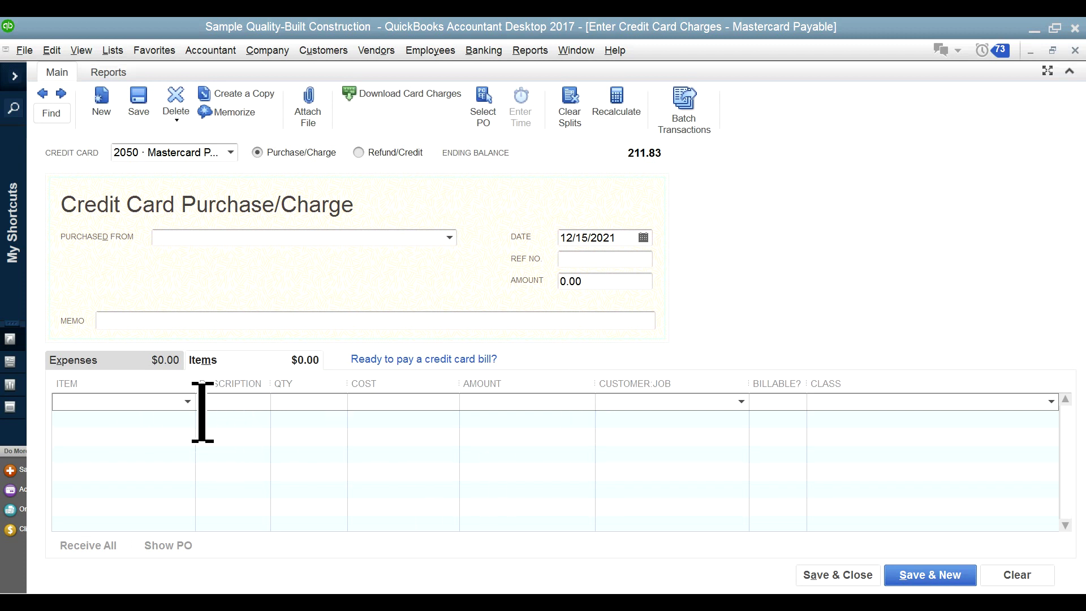
# Examine the item list of the blank credit card charge and compare its expense lines with its item lines
pyautogui.click(188, 401)
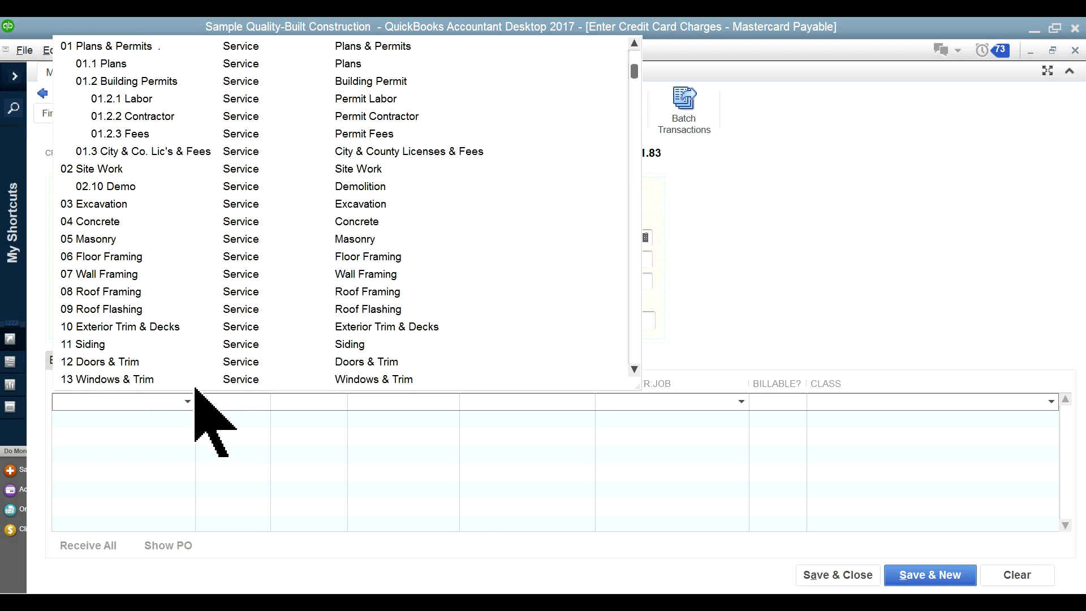
pyautogui.click(104, 417)
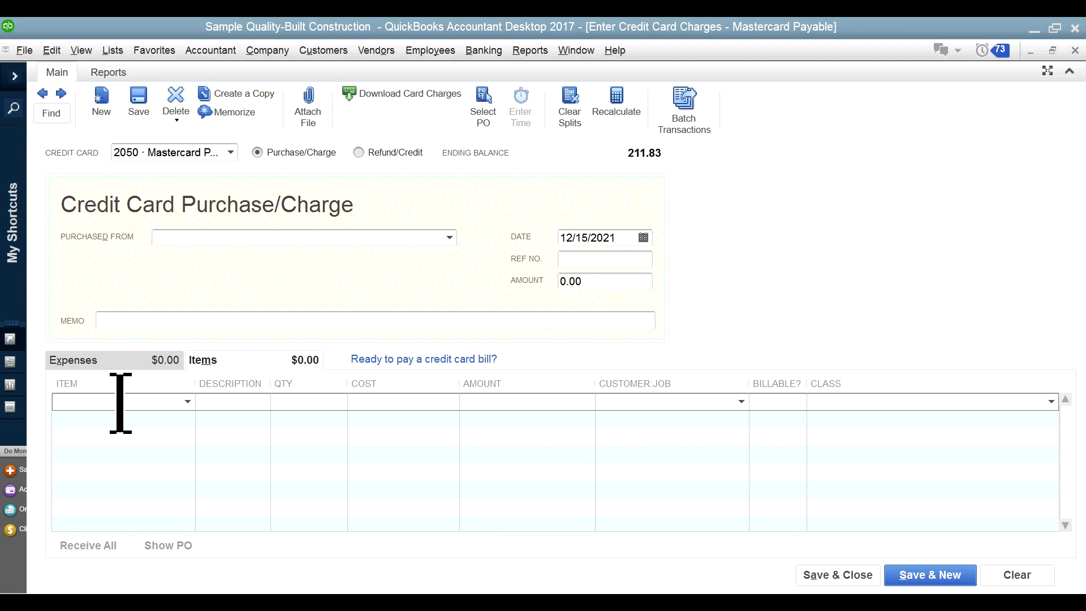
pyautogui.click(94, 362)
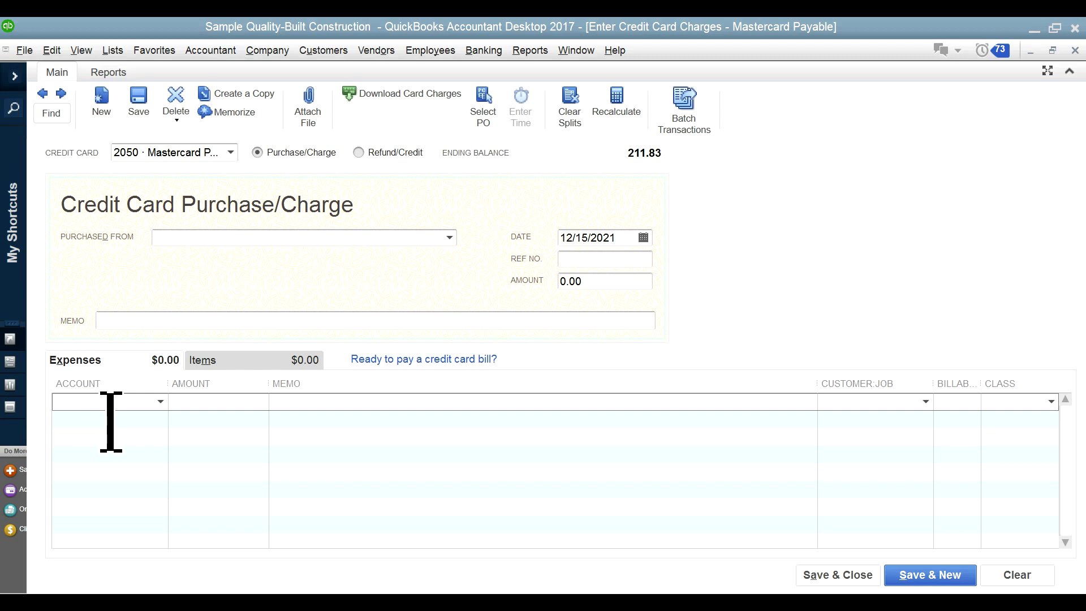
pyautogui.click(244, 364)
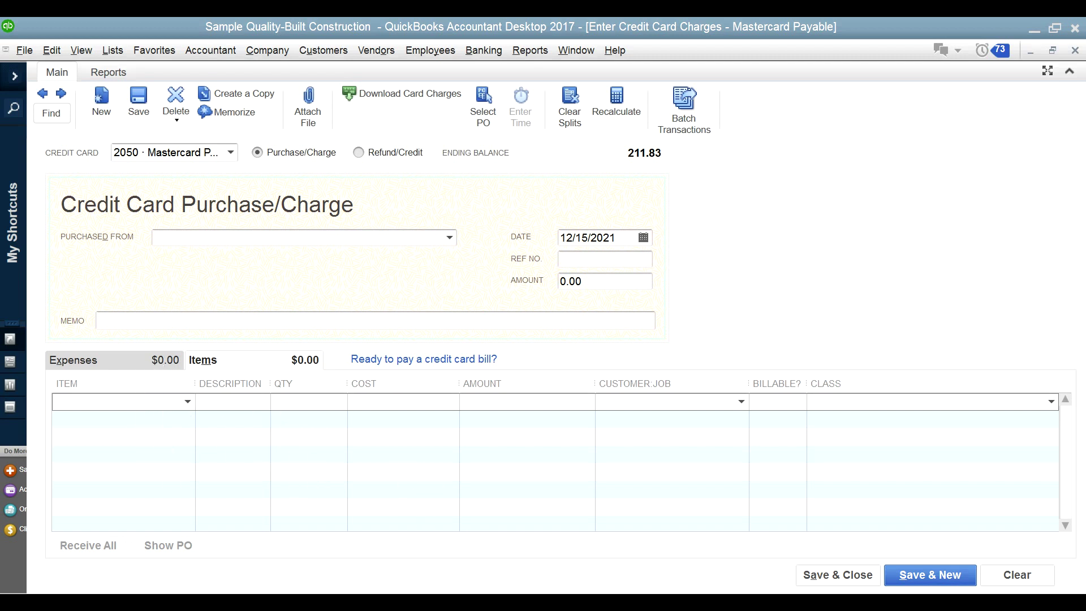
# Switch to Photos and read the overhead and mileage points of the whole part 8 slide
pyautogui.moveTo(695, 603)
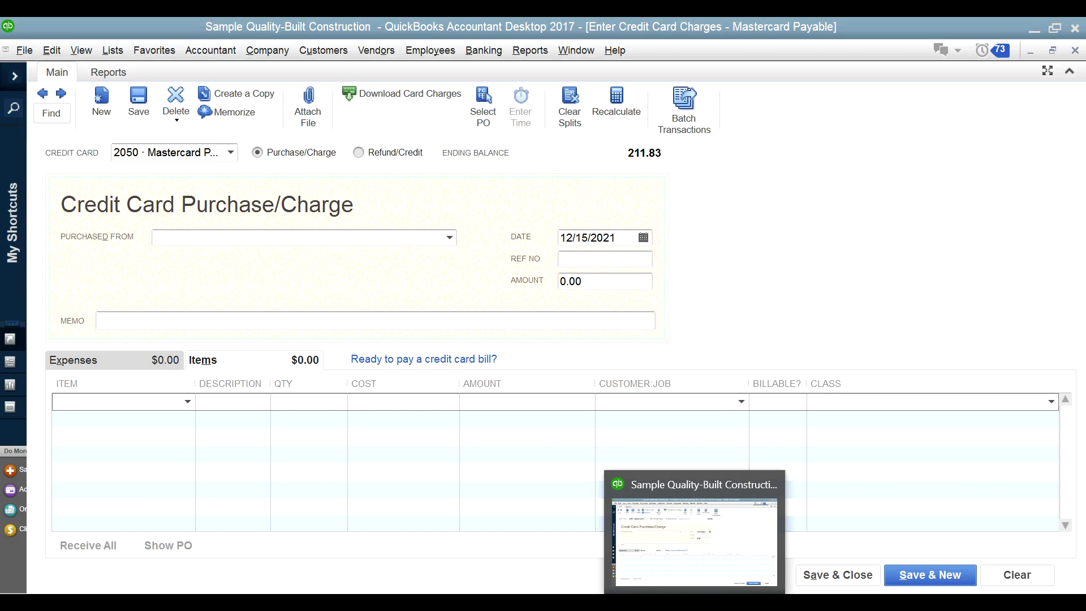
pyautogui.click(803, 538)
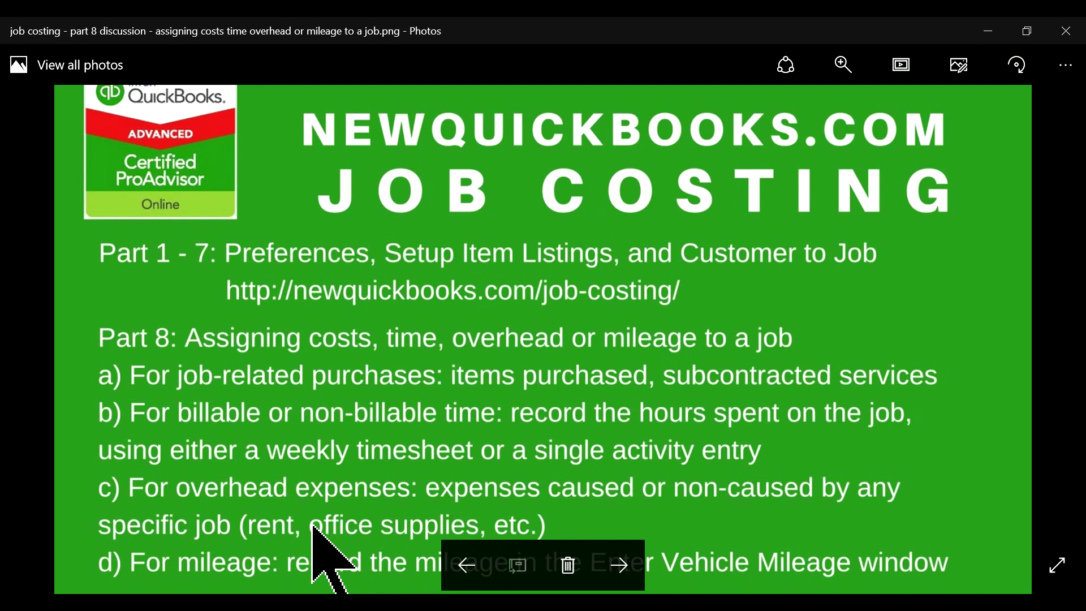
pyautogui.scroll(-1, 714, 512)
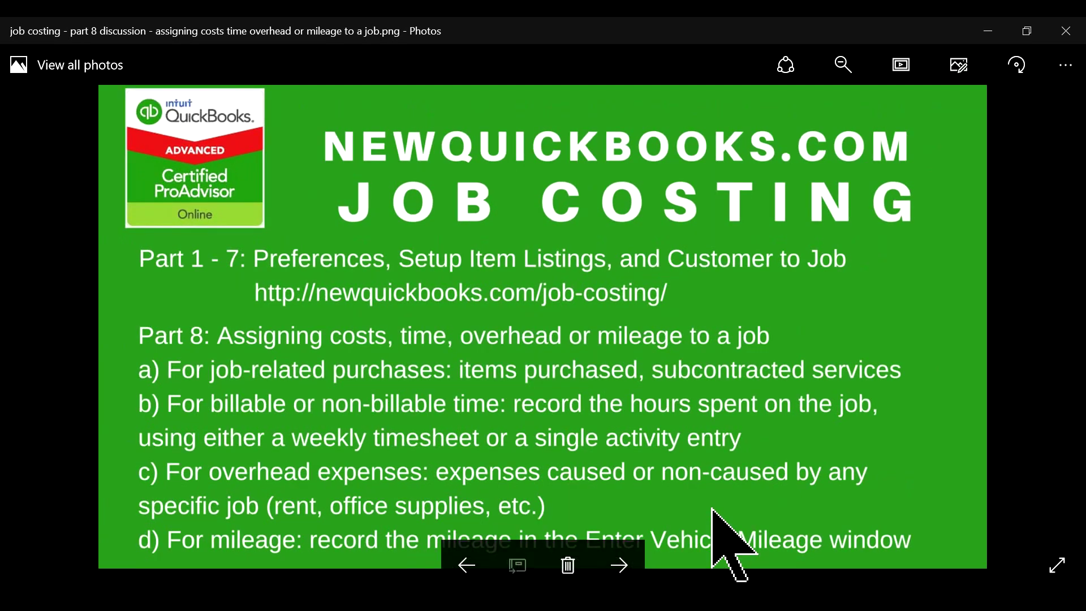
# Return from the slide to QuickBooks and open the Enter Vehicle Mileage window to examine its fields
pyautogui.scroll(-1, 714, 512)
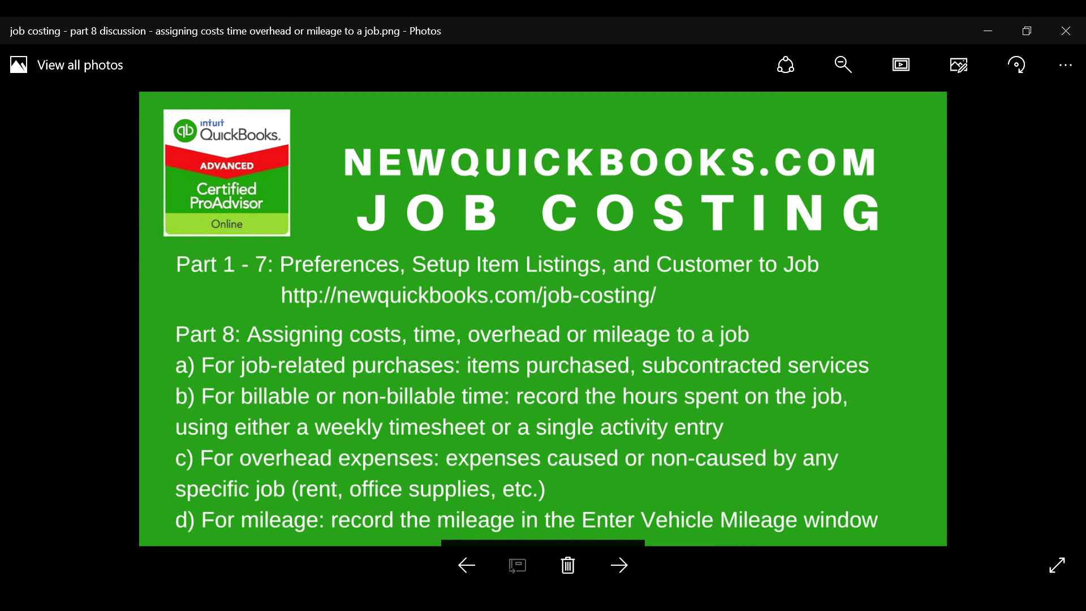
pyautogui.moveTo(779, 610)
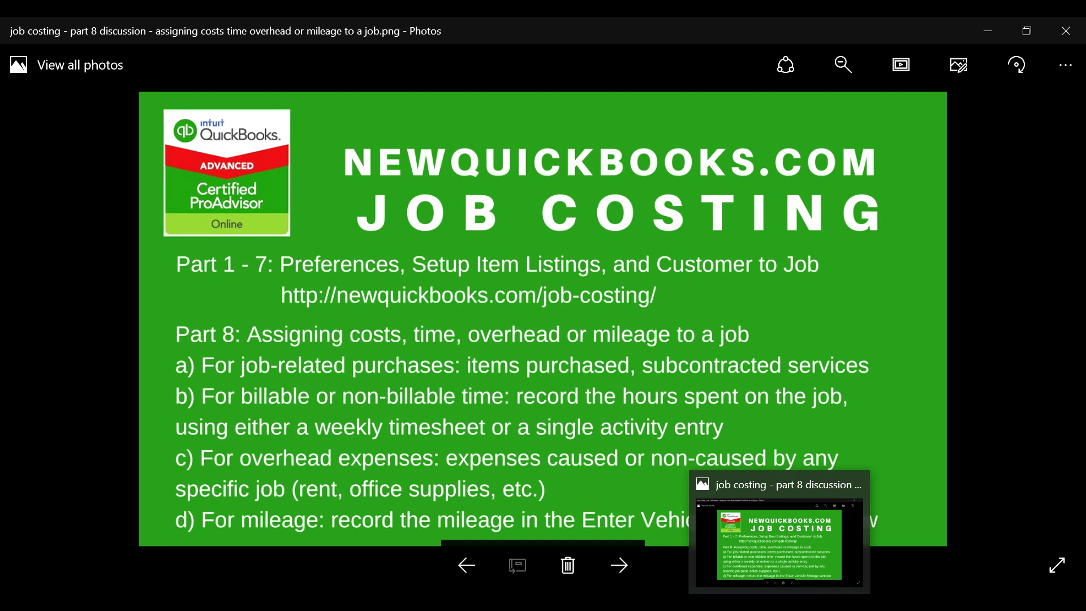
pyautogui.click(689, 538)
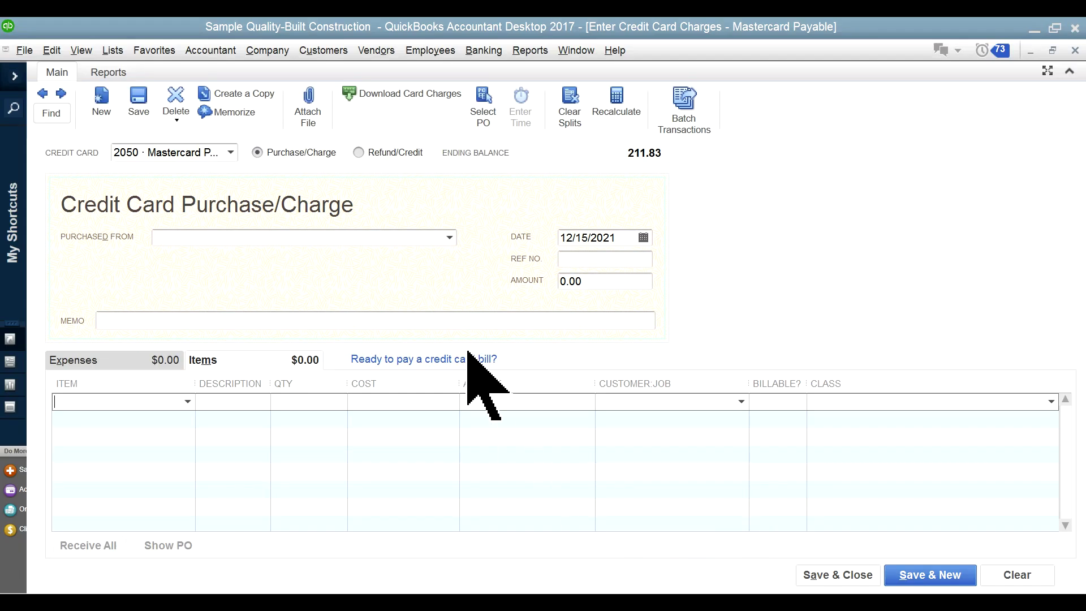
pyautogui.click(262, 49)
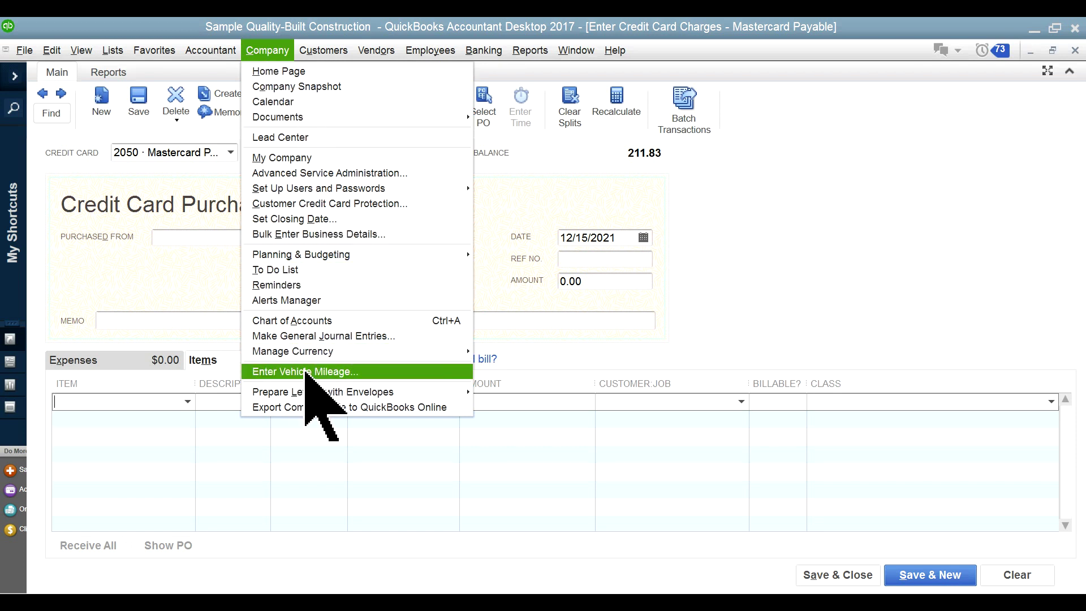
pyautogui.click(351, 372)
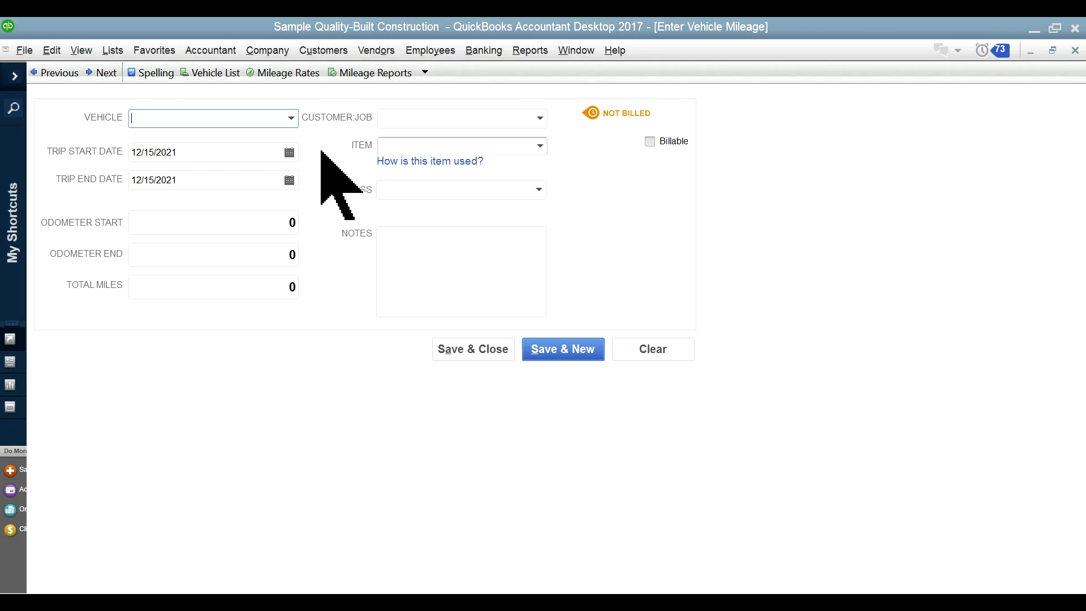
# Choose the 2015 Ford Truck as the vehicle and close the new mileage entry without recording it
pyautogui.click(293, 121)
pyautogui.click(206, 175)
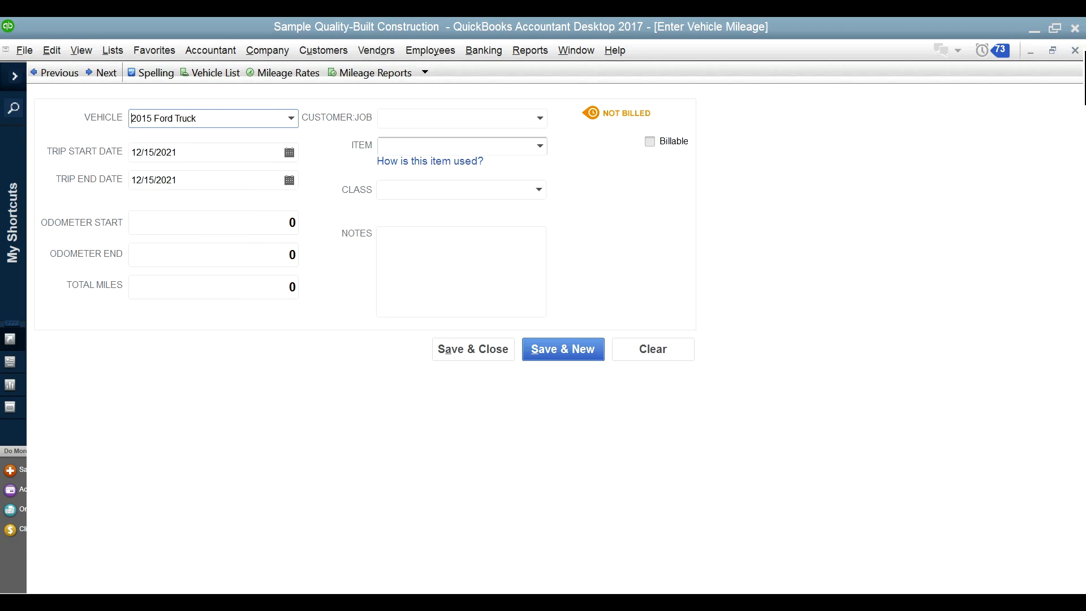
pyautogui.click(1077, 53)
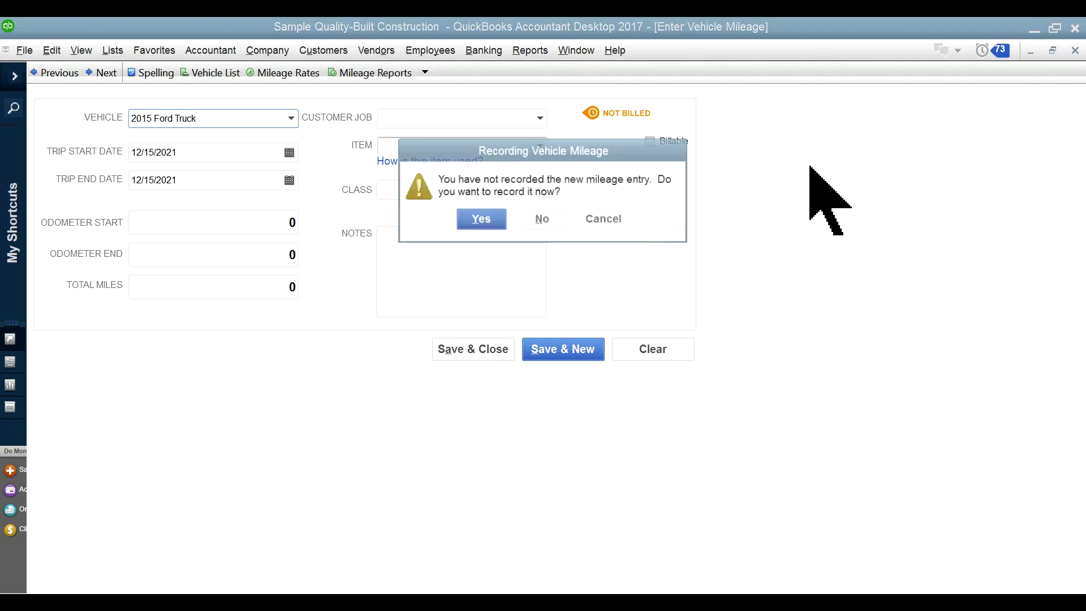
pyautogui.click(602, 220)
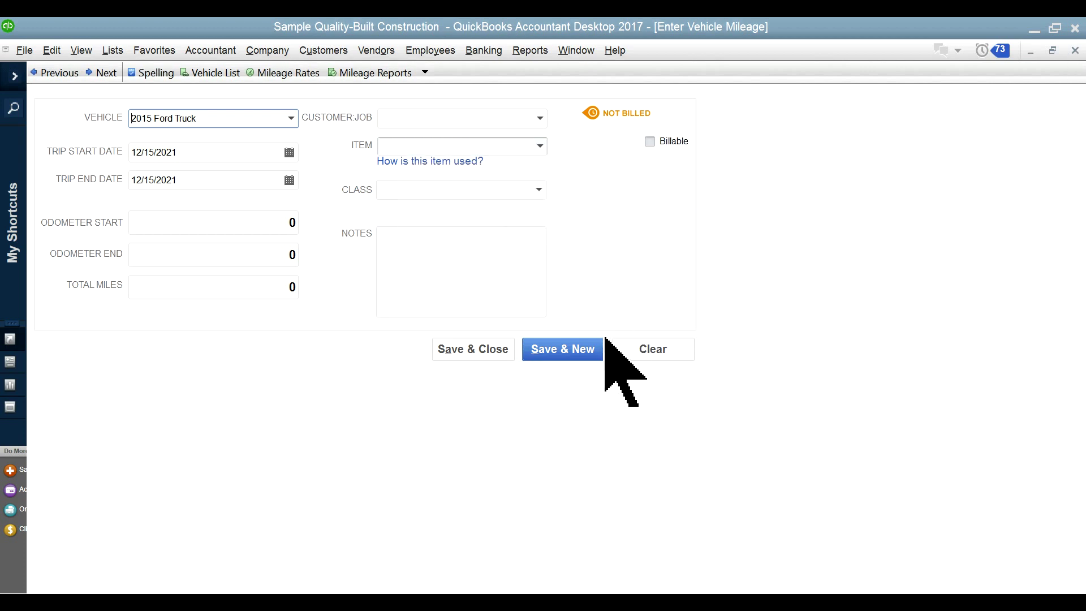
pyautogui.click(1075, 51)
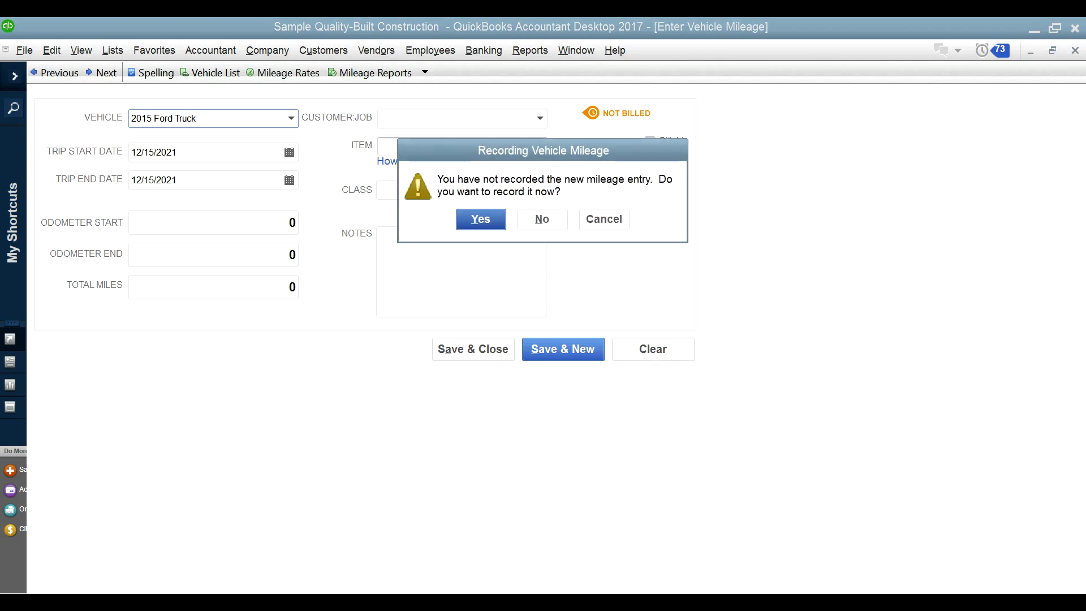
pyautogui.click(544, 220)
# Switch to Photos and view the job costing statement slide and the YouTube subscribe slide
pyautogui.click(775, 603)
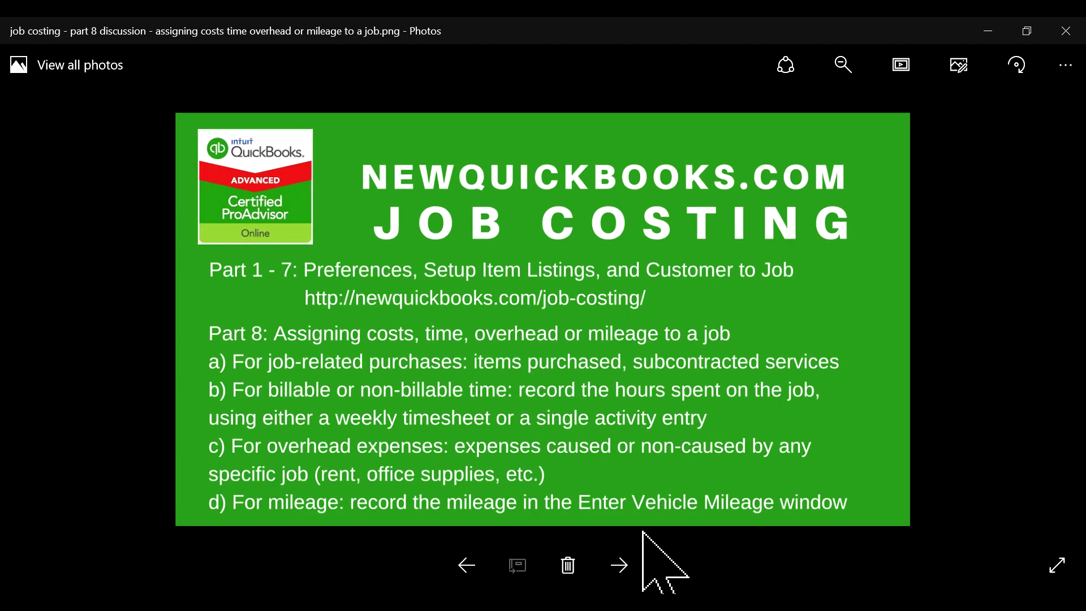
pyautogui.click(622, 565)
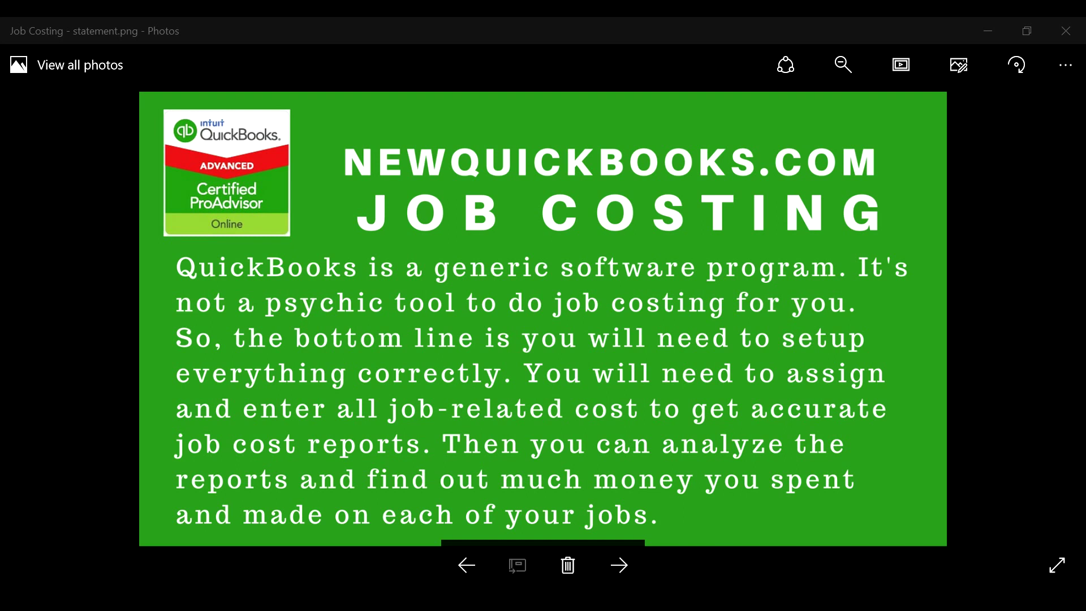
pyautogui.click(639, 574)
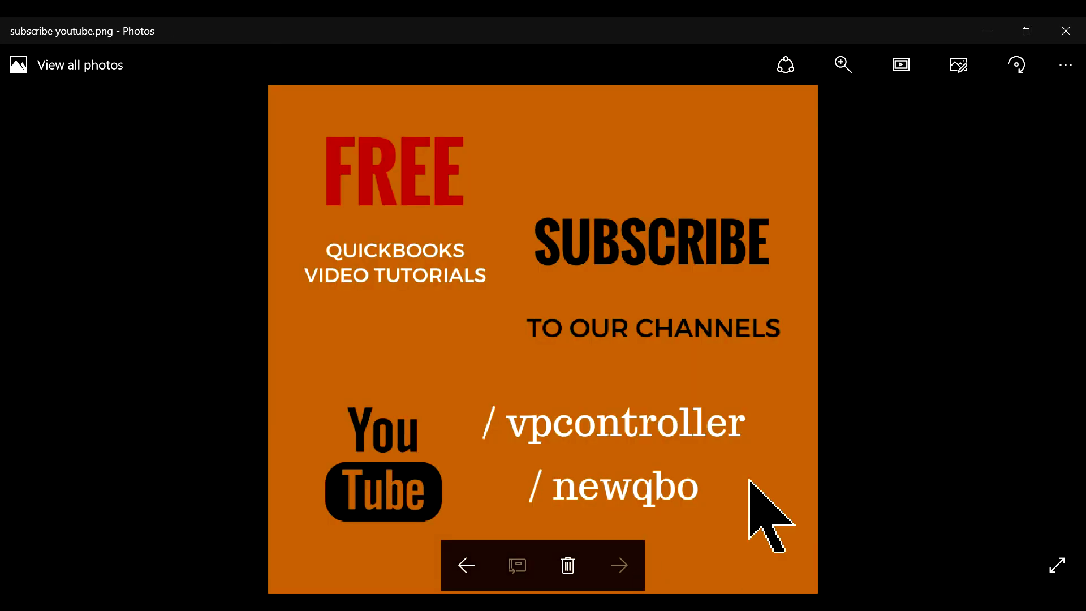